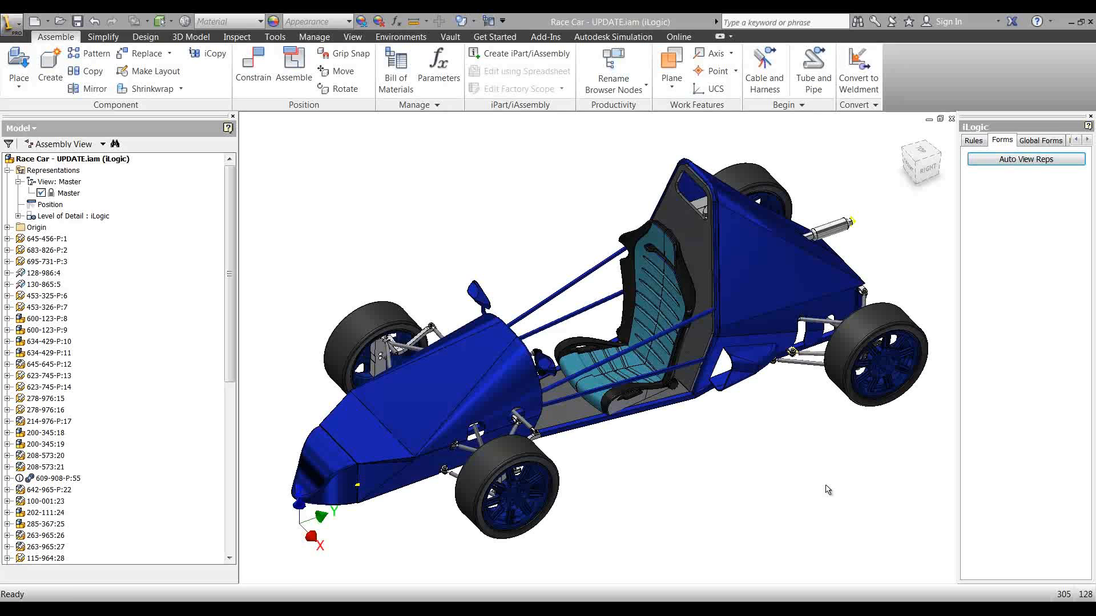
Create a view representation of all components whose part number contains P with the Auto View Reps form, without adding another.
{"action": "middle_click_drag", "start_coordinate": [486, 280], "coordinate": [491, 254]}
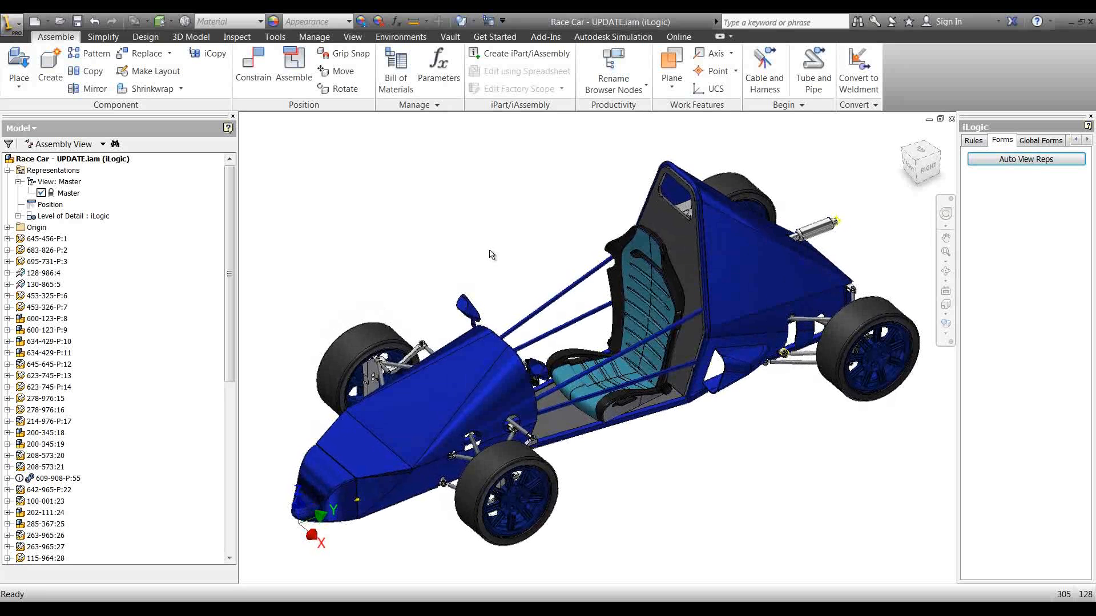
{"action": "left_click", "coordinate": [1021, 159]}
{"action": "left_click", "coordinate": [314, 172]}
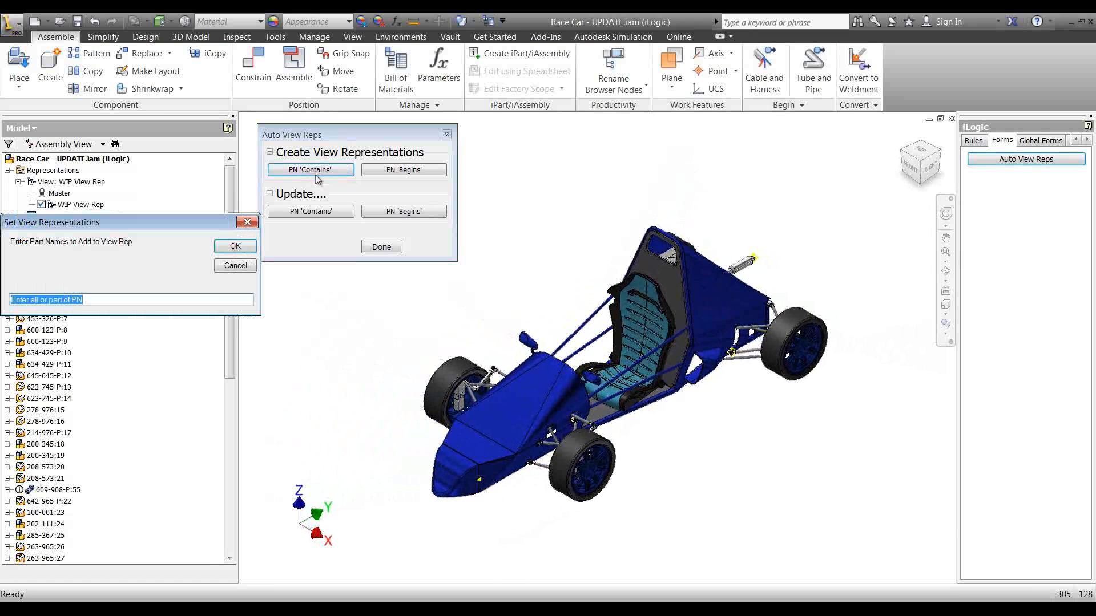
{"action": "type", "text": "P"}
{"action": "key", "text": "Return"}
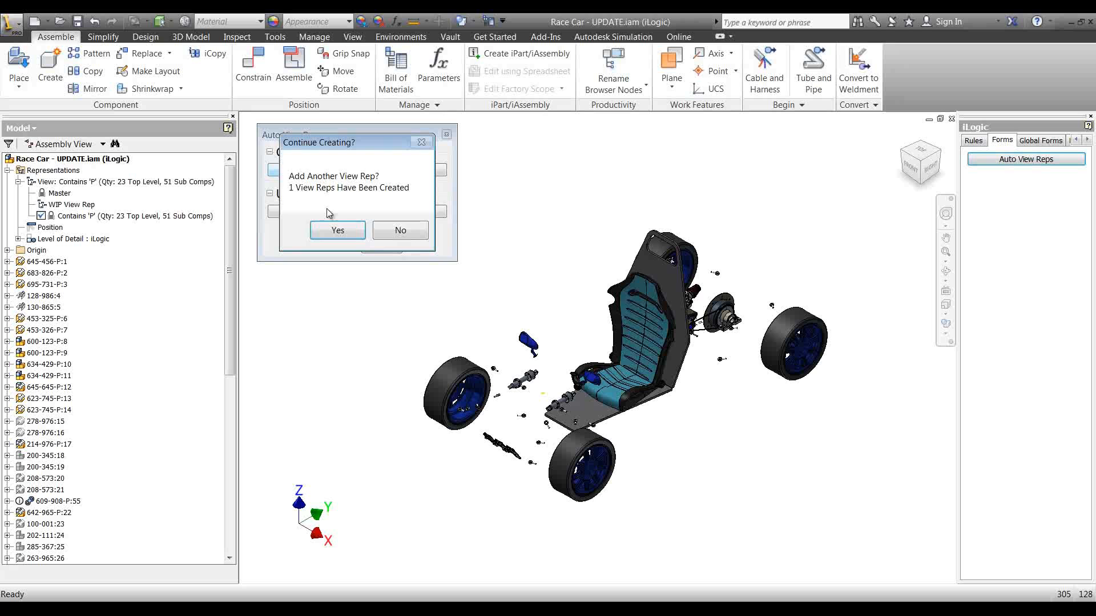
{"action": "left_click", "coordinate": [393, 233]}
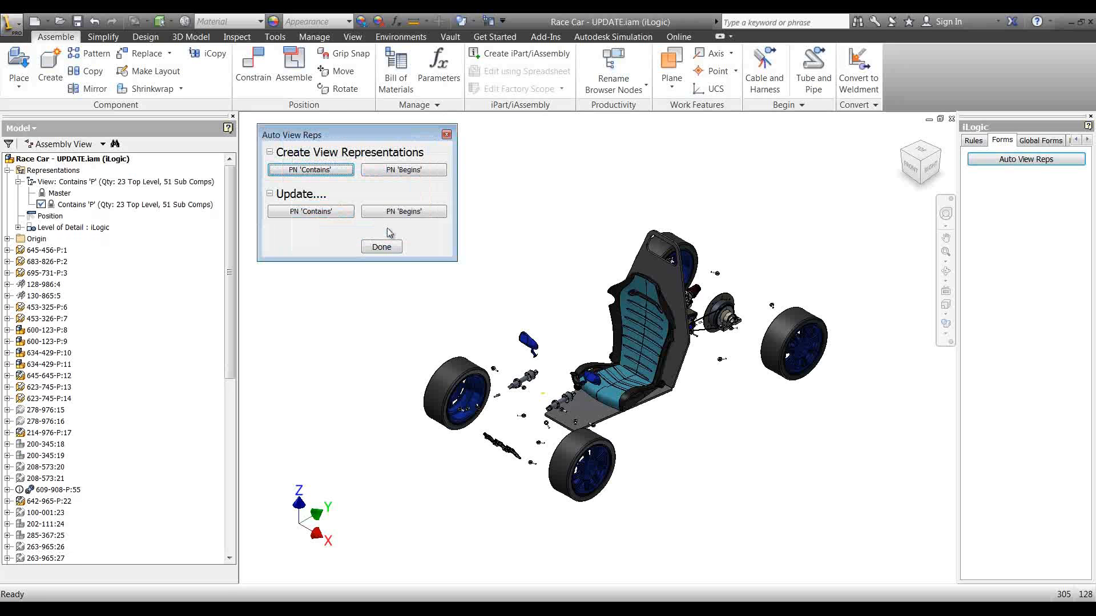
Create a view representation of all components whose part number begins with 2, without adding another, and finish the Auto View Reps form.
{"action": "left_click", "coordinate": [407, 172]}
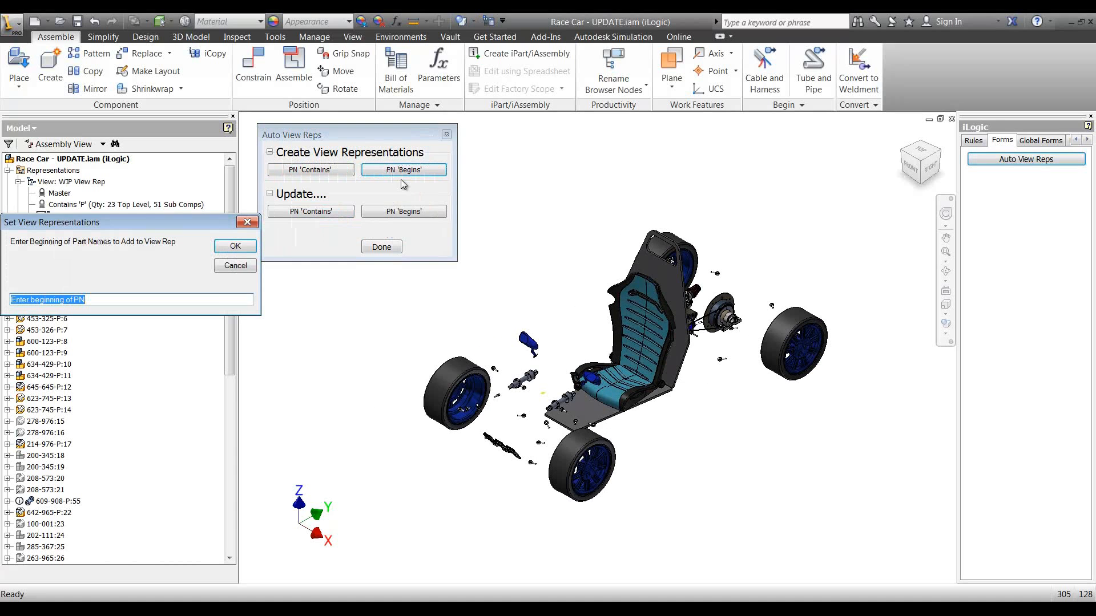
{"action": "type", "text": "2"}
{"action": "key", "text": "Return"}
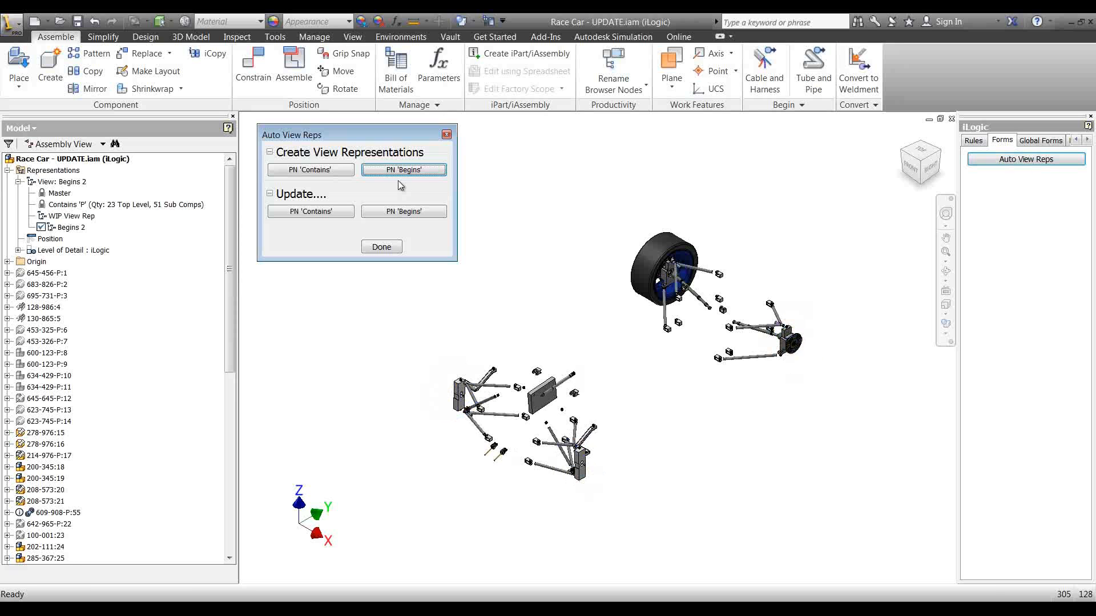
{"action": "left_click", "coordinate": [399, 233]}
{"action": "left_click", "coordinate": [382, 247]}
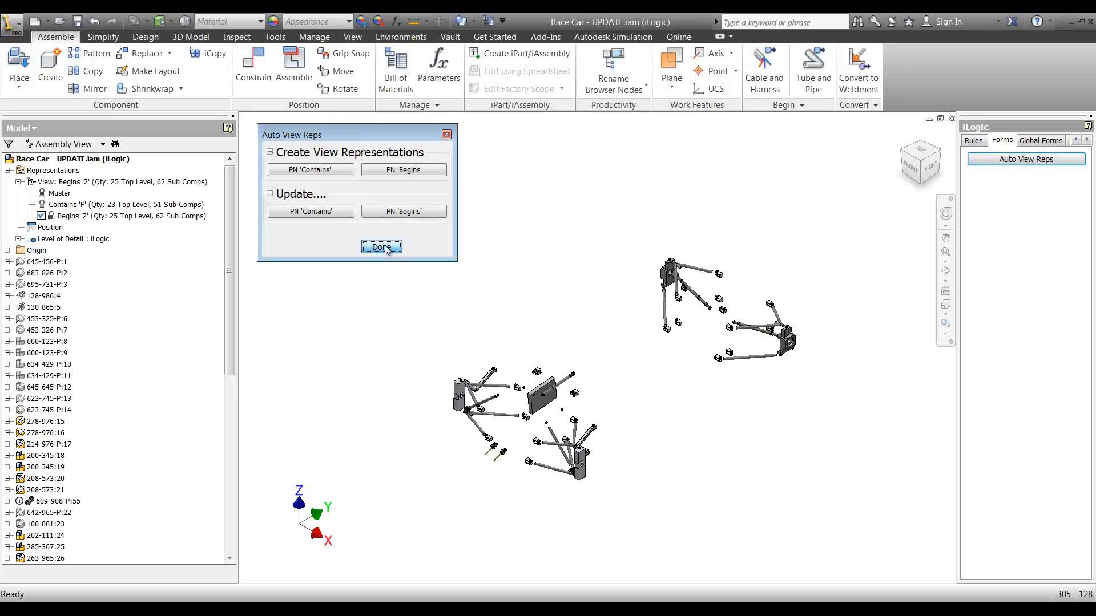
Switch between the Contains 'P' and Begins '2' view representations, leaving Contains 'P' active.
{"action": "double_click", "coordinate": [65, 203]}
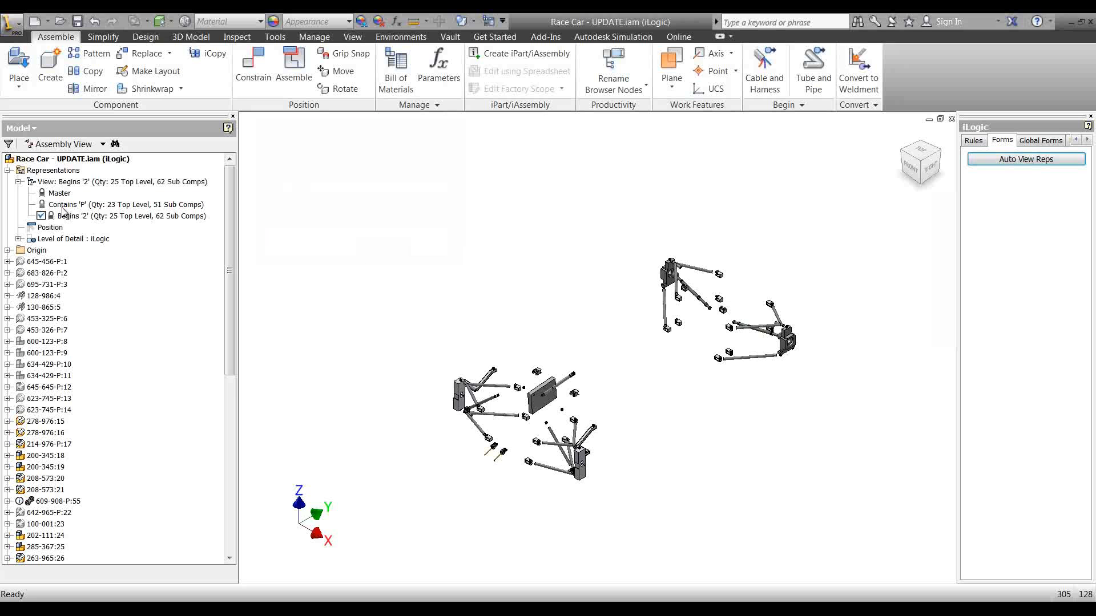
{"action": "double_click", "coordinate": [72, 216]}
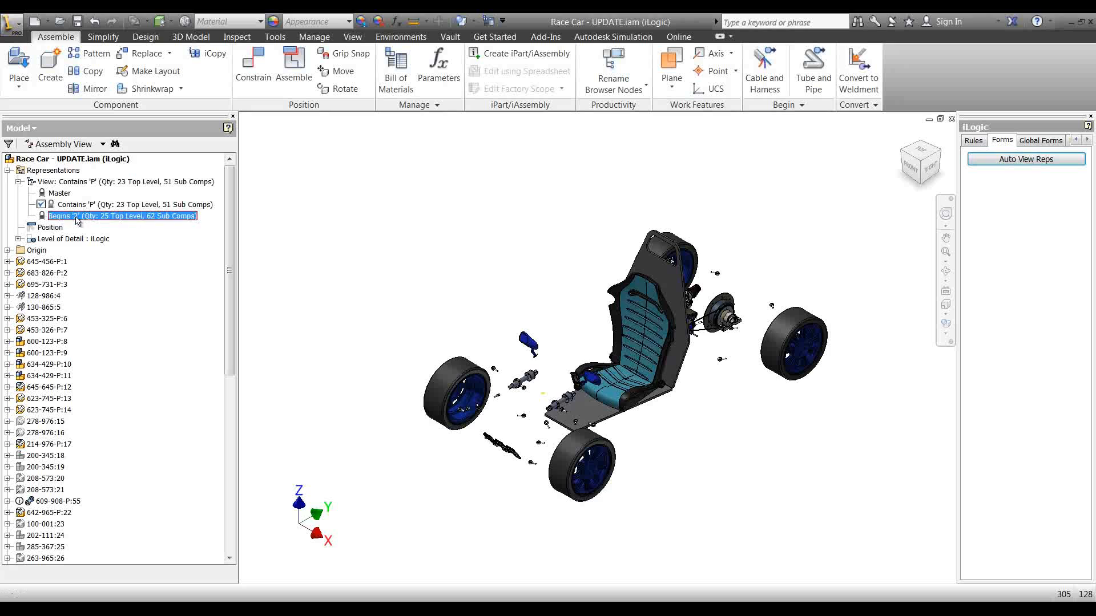
{"action": "double_click", "coordinate": [74, 206]}
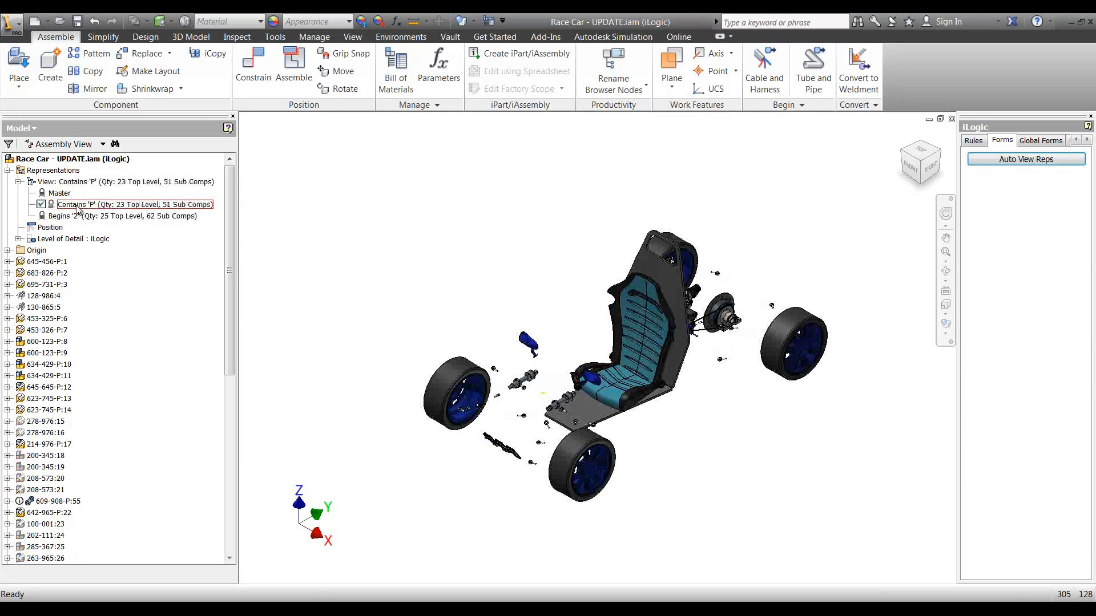
{"action": "key", "text": "F2"}
{"action": "left_click_drag", "start_coordinate": [404, 218], "coordinate": [384, 222]}
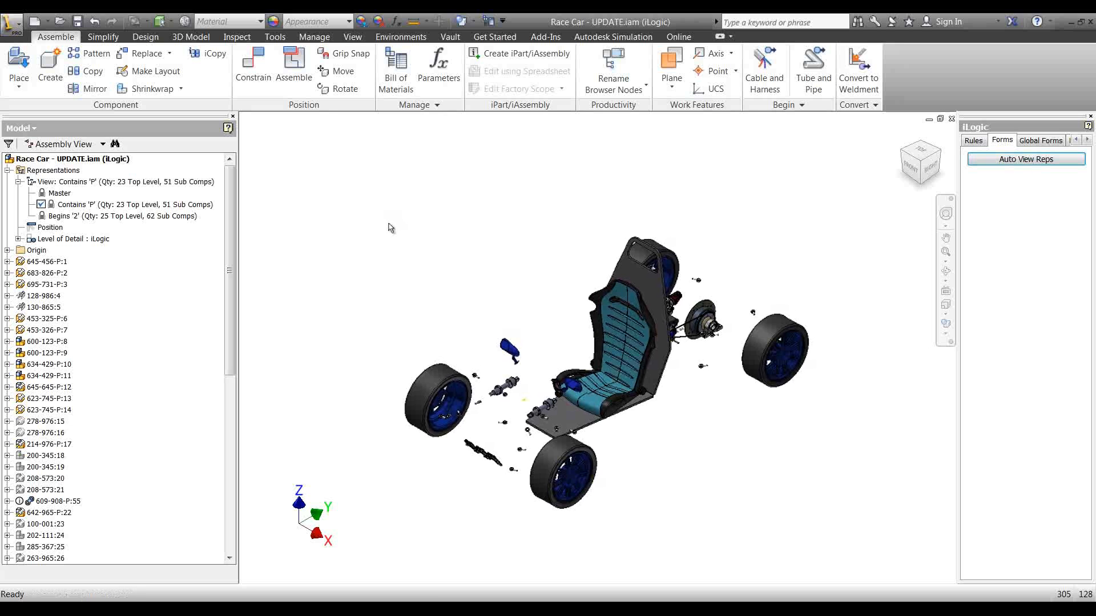
Display the list of iLogic rules stored in the race car assembly.
{"action": "left_click", "coordinate": [974, 141]}
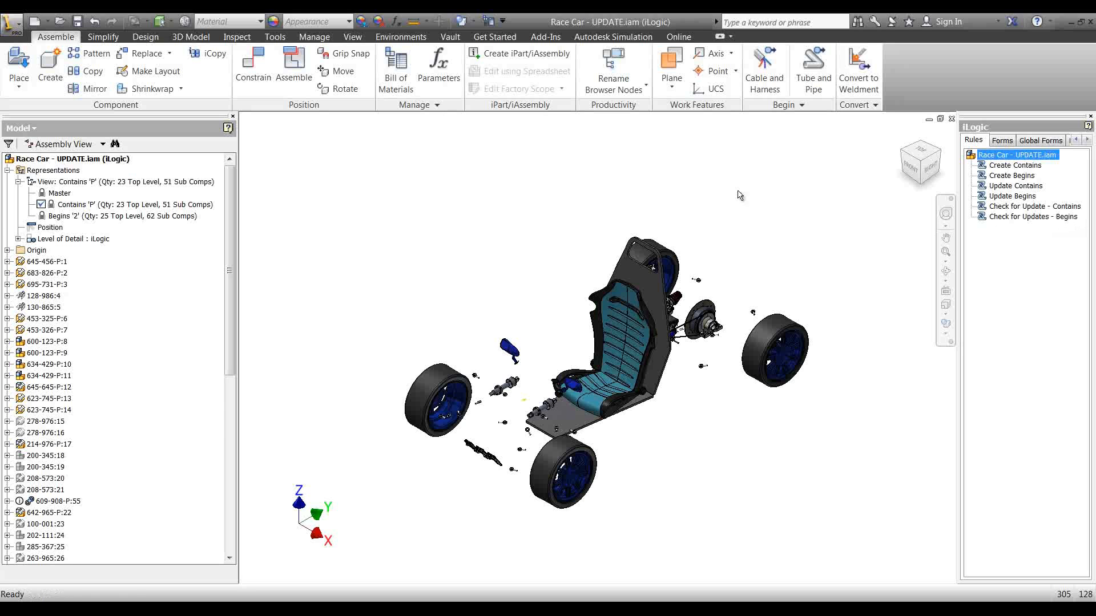
{"action": "middle_click_drag", "start_coordinate": [728, 223], "coordinate": [720, 214]}
{"action": "scroll", "coordinate": [591, 281], "scroll_direction": "down", "scroll_amount": 5}
{"action": "scroll", "coordinate": [619, 313], "scroll_direction": "up", "scroll_amount": 4}
{"action": "middle_click_drag", "start_coordinate": [619, 313], "coordinate": [592, 298]}
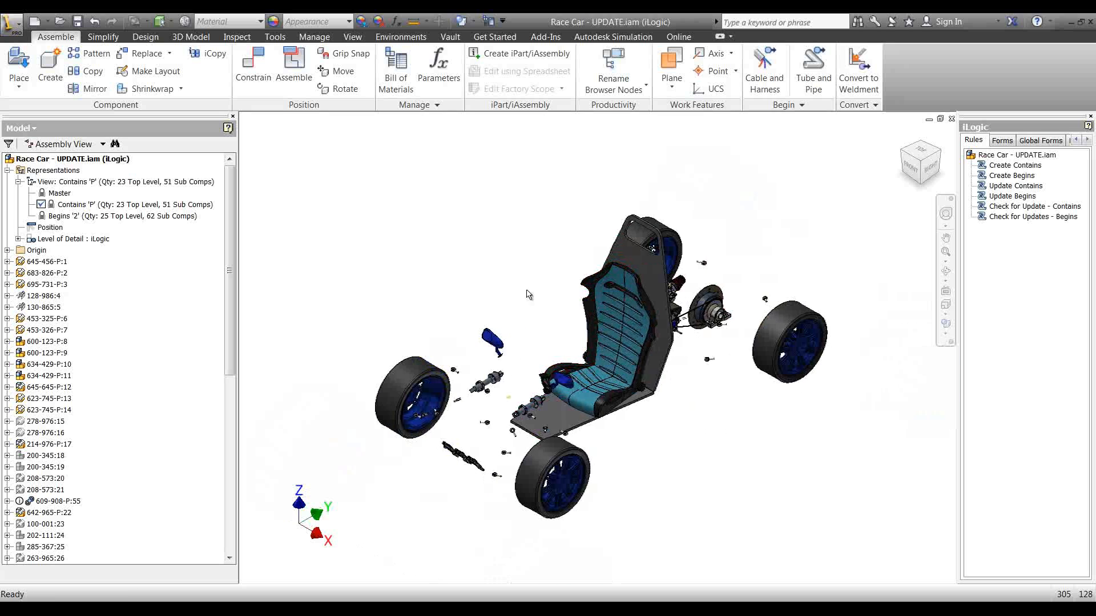
Examine the iLogic event triggers for the two update-check rules that run before the document is saved.
{"action": "left_click", "coordinate": [314, 38]}
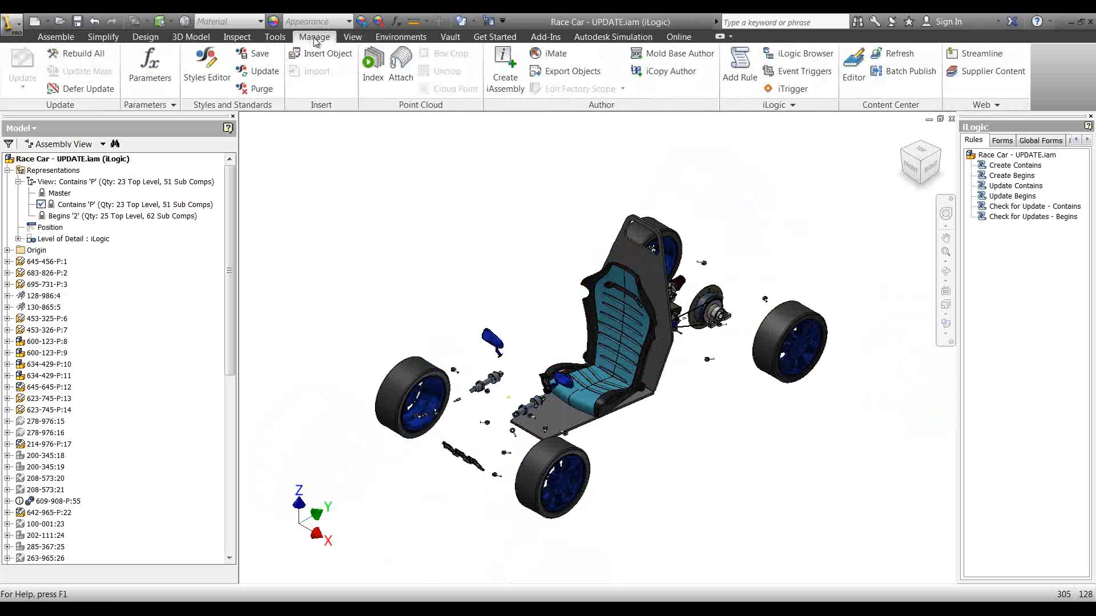
{"action": "left_click", "coordinate": [796, 72]}
{"action": "left_click_drag", "start_coordinate": [583, 135], "coordinate": [762, 72]}
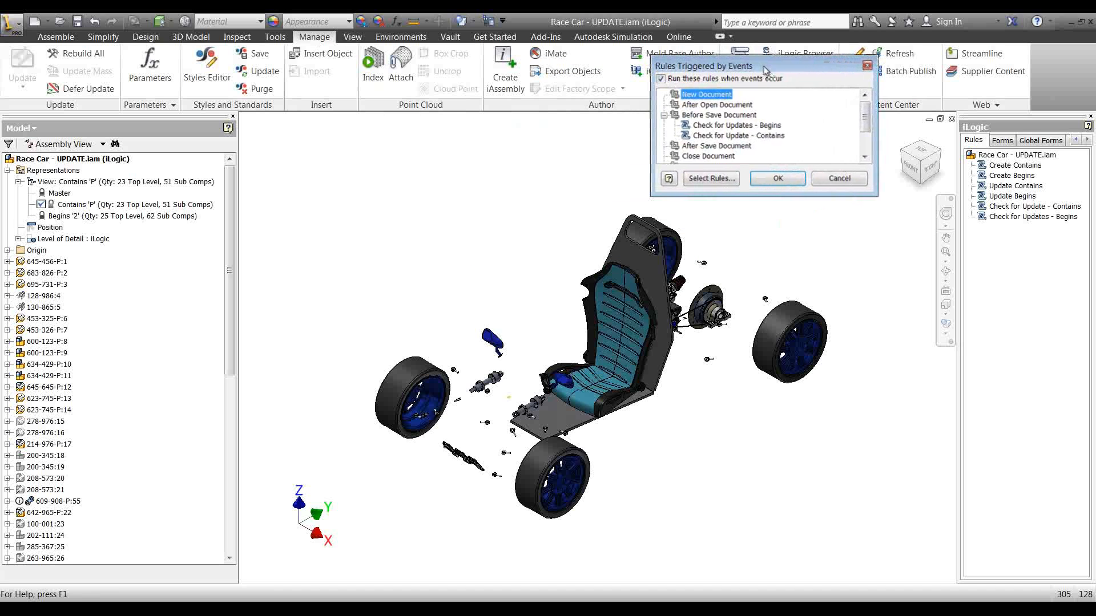
{"action": "left_click", "coordinate": [721, 127]}
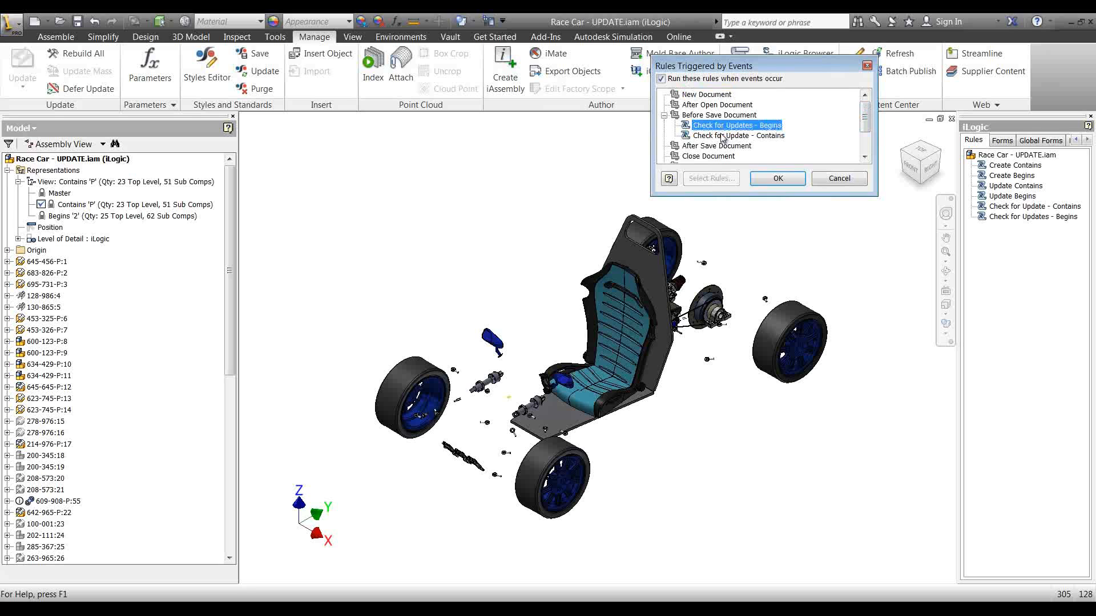
{"action": "left_click", "coordinate": [723, 135]}
{"action": "left_click", "coordinate": [721, 126]}
{"action": "left_click", "coordinate": [723, 136]}
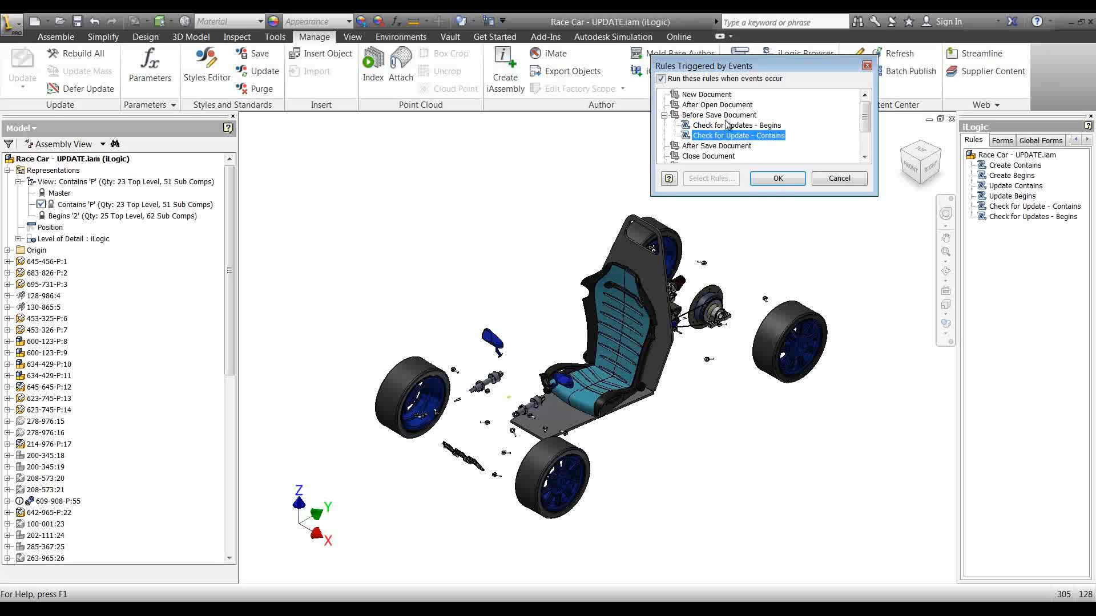
{"action": "left_click", "coordinate": [717, 126]}
{"action": "left_click", "coordinate": [718, 136]}
{"action": "left_click", "coordinate": [775, 178]}
Save the Race Car - UPDATE.iam assembly without its dependent files.
{"action": "scroll", "coordinate": [641, 247], "scroll_direction": "up", "scroll_amount": 5}
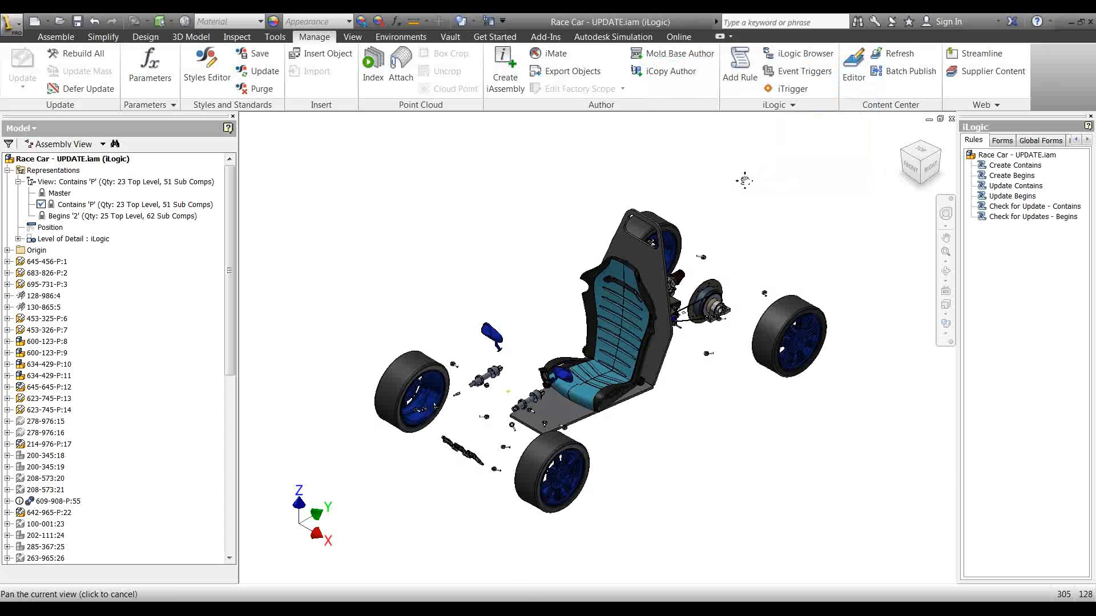
{"action": "scroll", "coordinate": [640, 246], "scroll_direction": "down", "scroll_amount": 5}
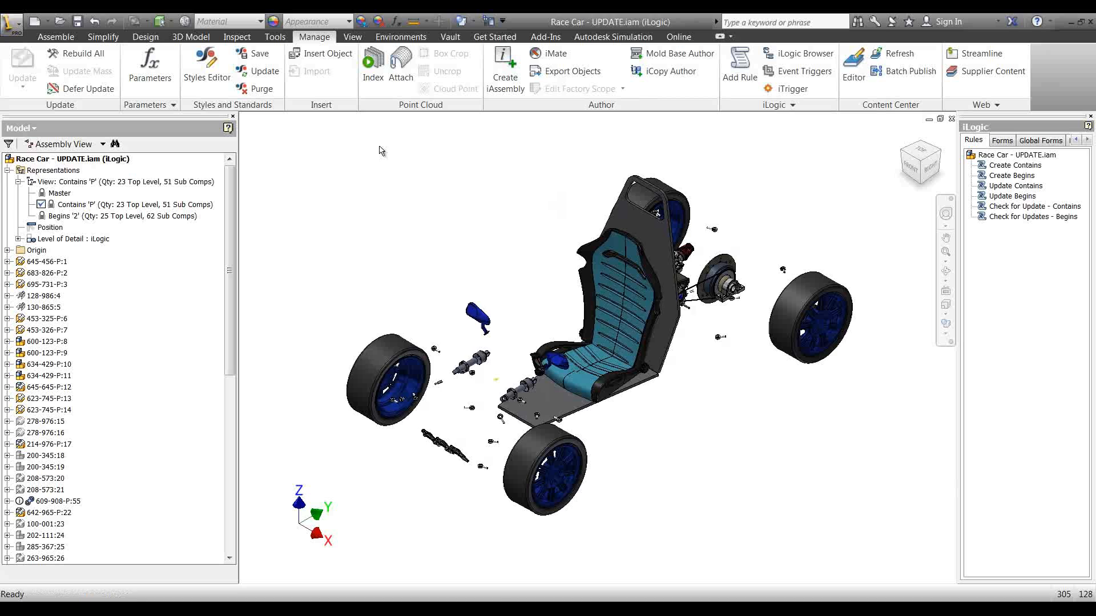
{"action": "left_click", "coordinate": [78, 21]}
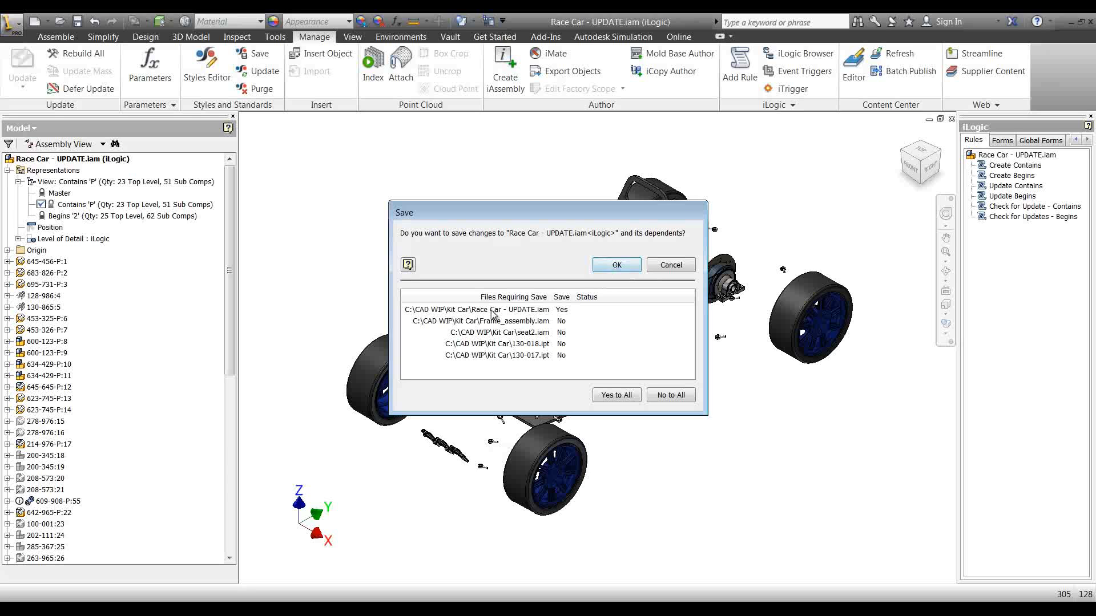
{"action": "left_click", "coordinate": [605, 265]}
{"action": "middle_click_drag", "start_coordinate": [504, 276], "coordinate": [506, 281]}
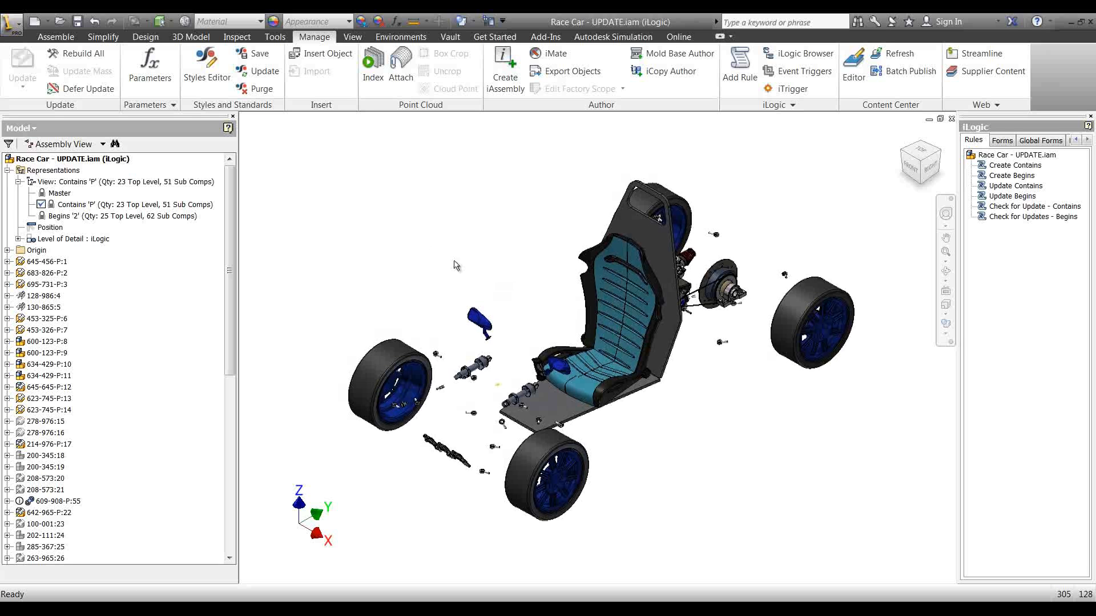
{"action": "middle_click_drag", "start_coordinate": [456, 271], "coordinate": [434, 281]}
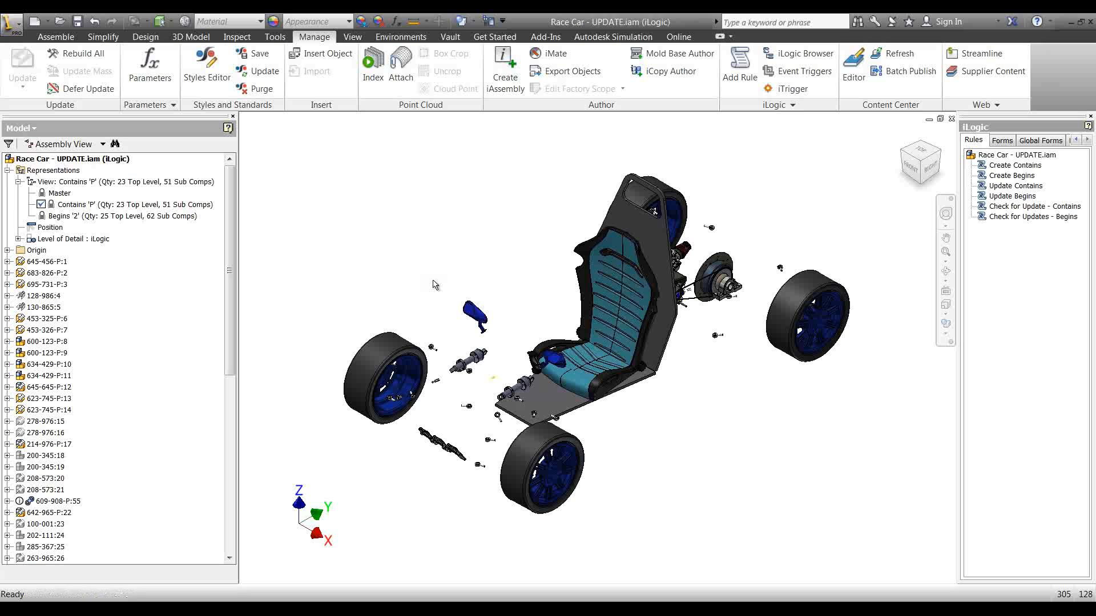
{"action": "scroll", "coordinate": [503, 325], "scroll_direction": "up", "scroll_amount": 4}
{"action": "scroll", "coordinate": [502, 324], "scroll_direction": "down", "scroll_amount": 3}
{"action": "middle_click_drag", "start_coordinate": [506, 313], "coordinate": [500, 314]}
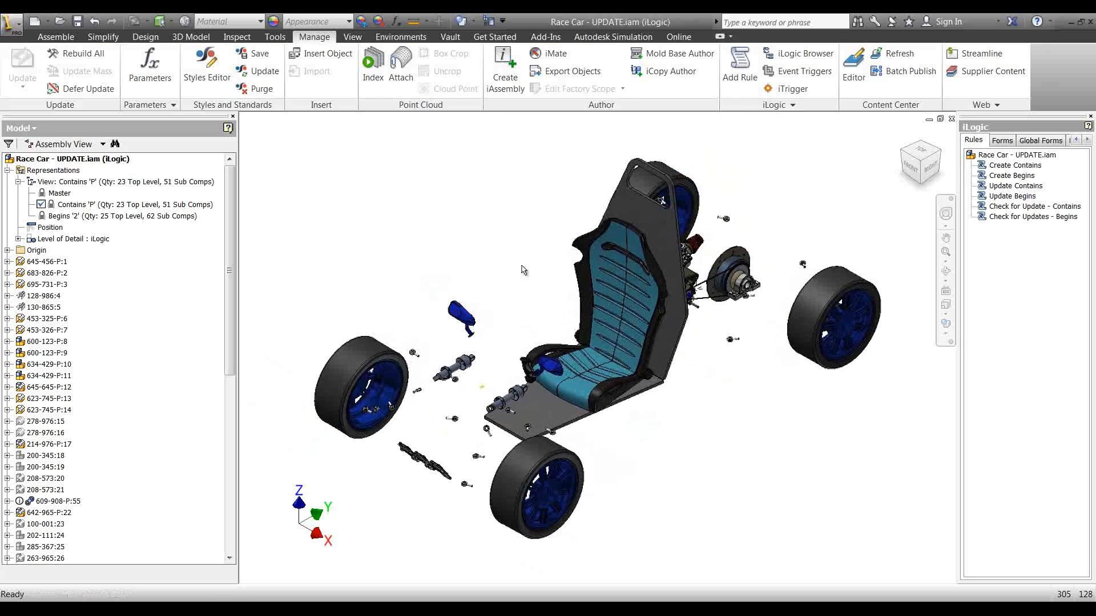
{"action": "middle_click_drag", "start_coordinate": [519, 268], "coordinate": [520, 268]}
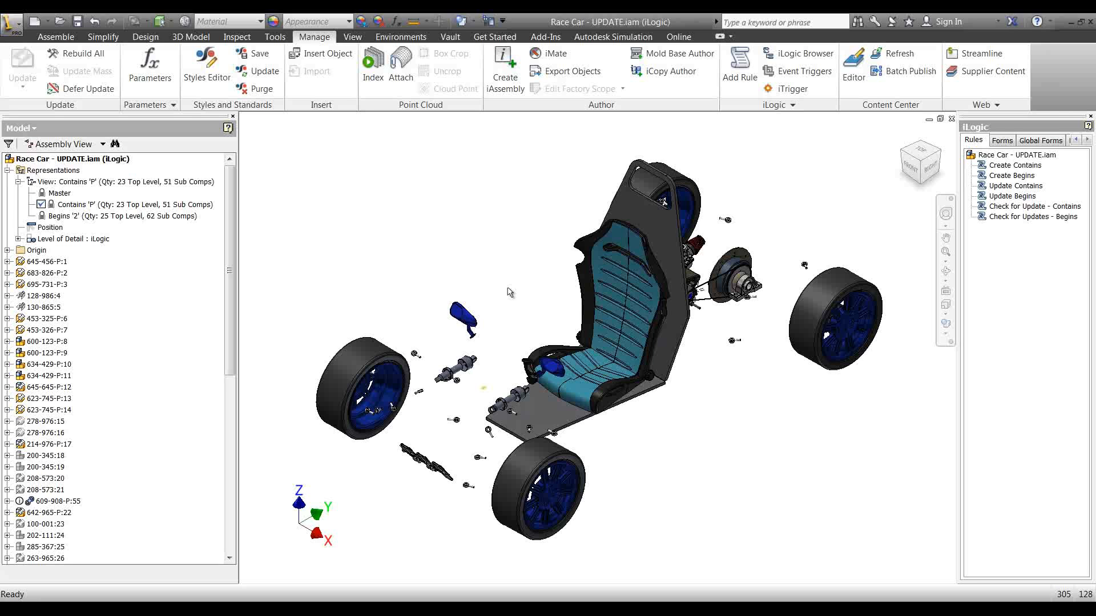
Suppress the rim part 456-846-P in the four wheel subassemblies.
{"action": "left_click_drag", "start_coordinate": [231, 344], "coordinate": [213, 554]}
{"action": "left_click", "coordinate": [366, 397]}
{"action": "left_click", "coordinate": [369, 391]}
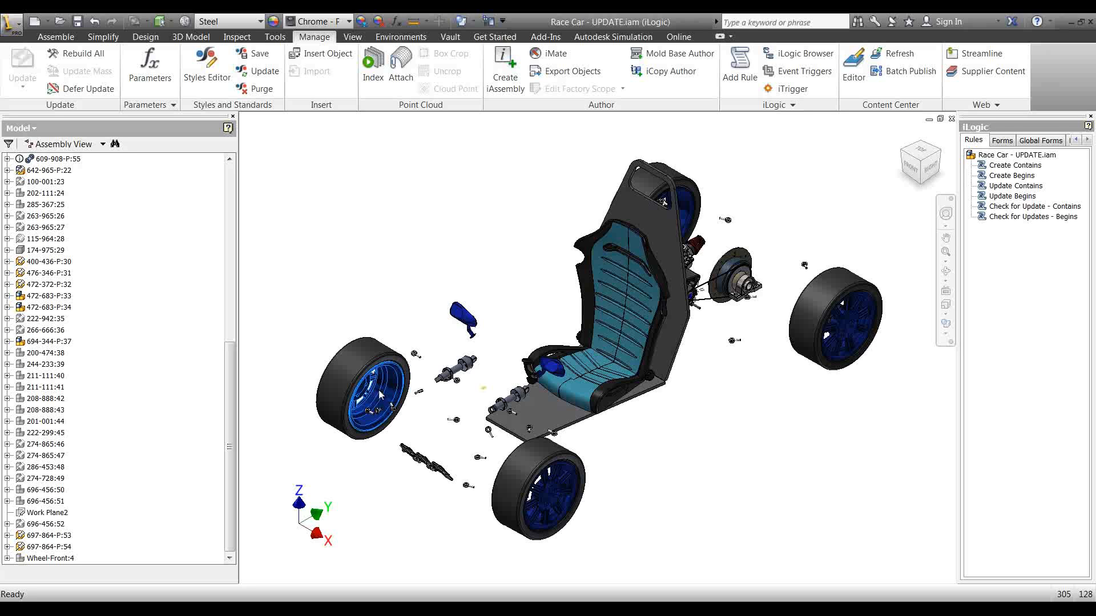
{"action": "left_click", "coordinate": [339, 407]}
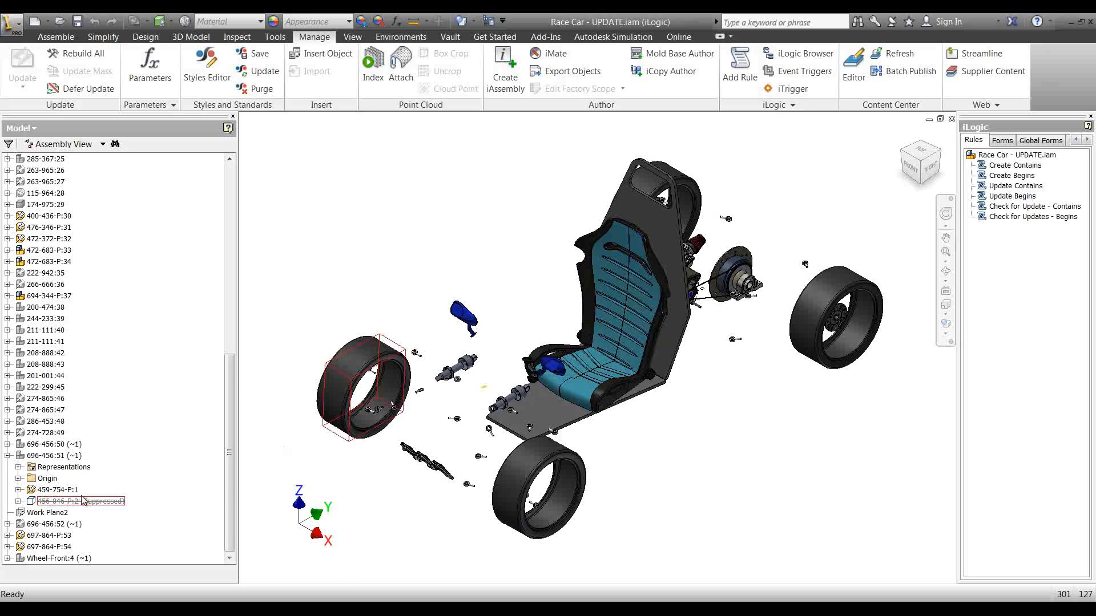
{"action": "mouse_move", "coordinate": [416, 237]}
{"action": "middle_mouse_down"}
{"action": "mouse_move", "coordinate": [417, 248]}
{"action": "mouse_move", "coordinate": [429, 235]}
{"action": "middle_mouse_up"}
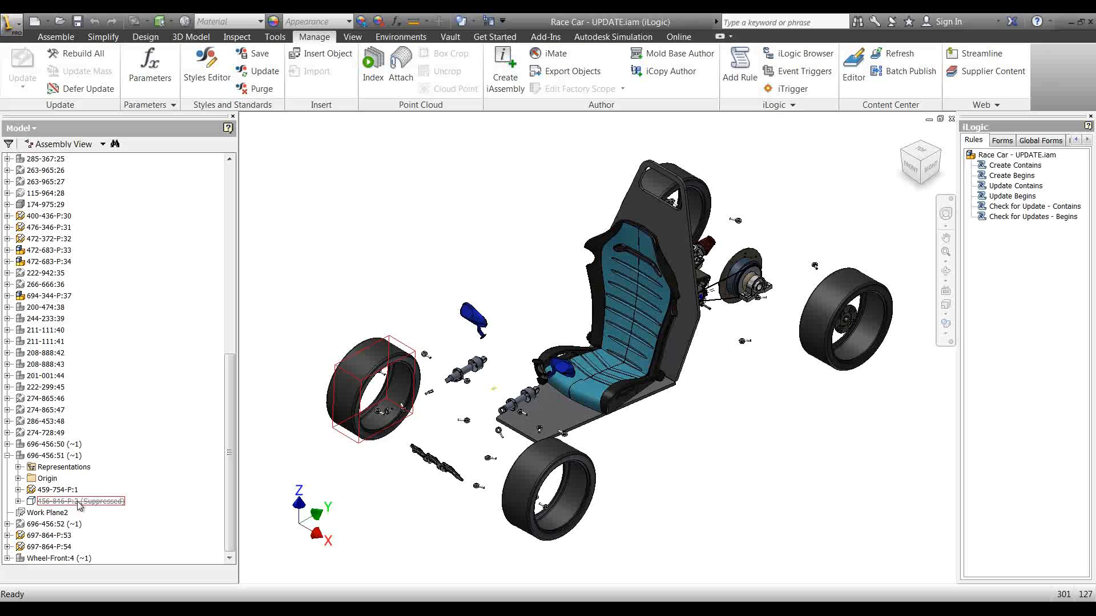
Start saving the assembly and agree to update all 'Contains' view representations.
{"action": "left_click_drag", "start_coordinate": [234, 477], "coordinate": [242, 269]}
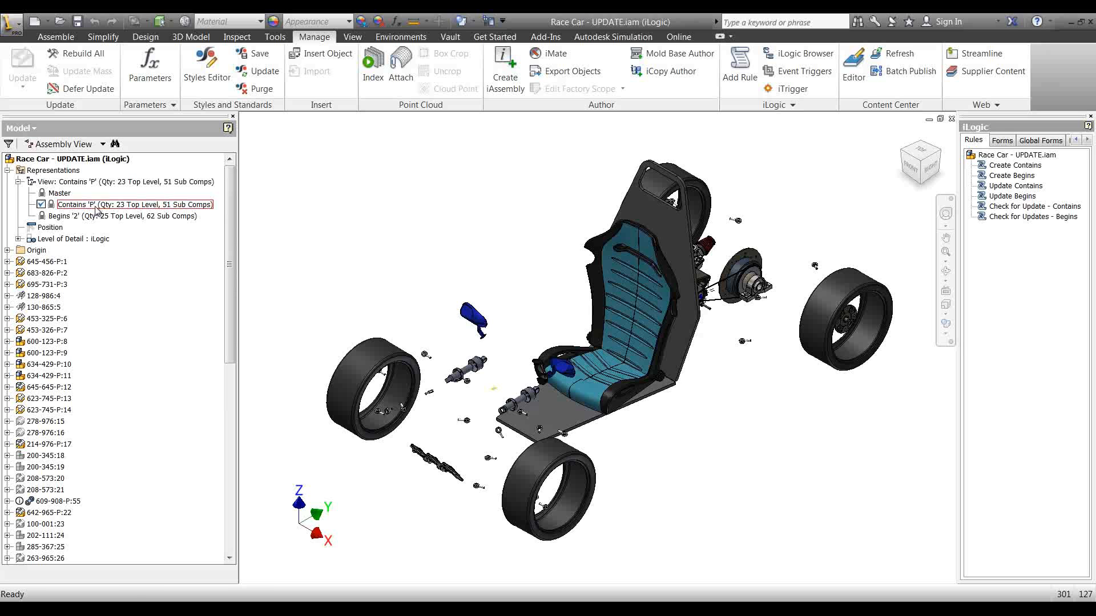
{"action": "middle_click_drag", "start_coordinate": [367, 239], "coordinate": [400, 211]}
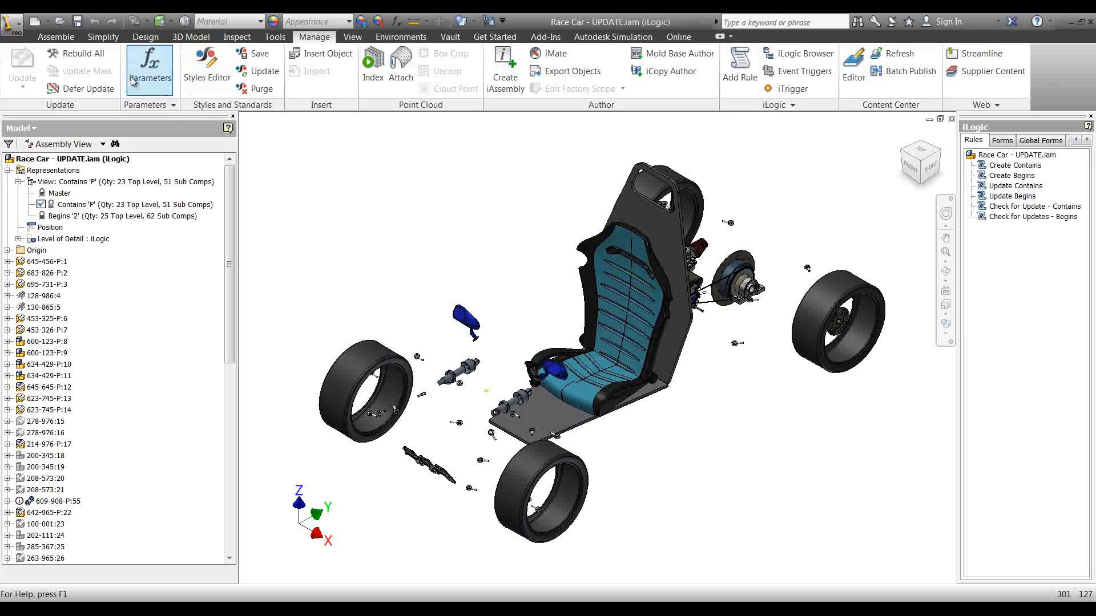
{"action": "left_click", "coordinate": [78, 22]}
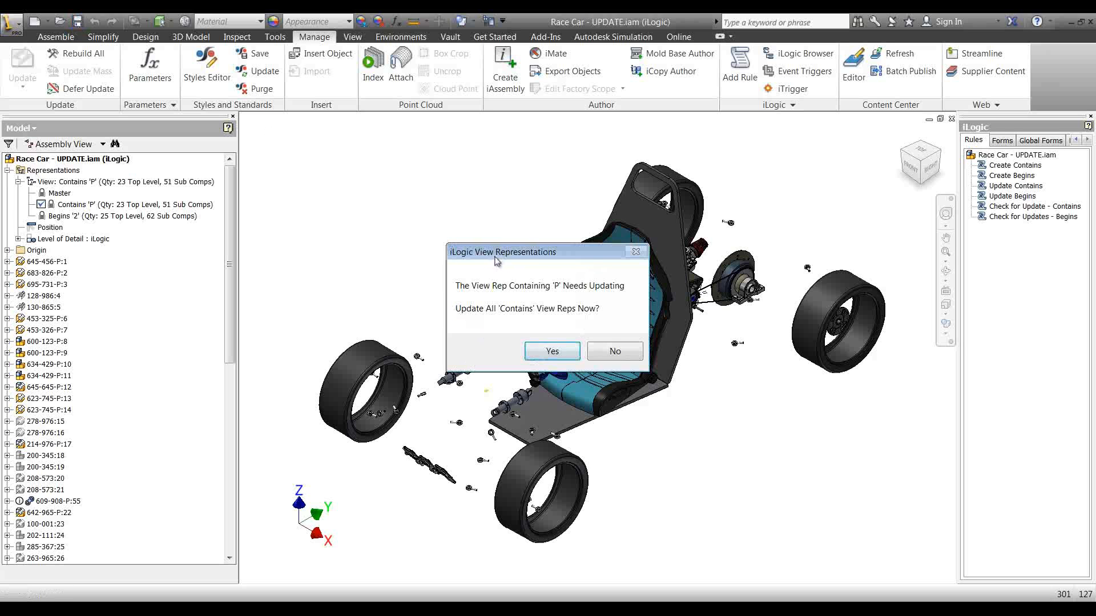
{"action": "left_click_drag", "start_coordinate": [536, 259], "coordinate": [407, 154]}
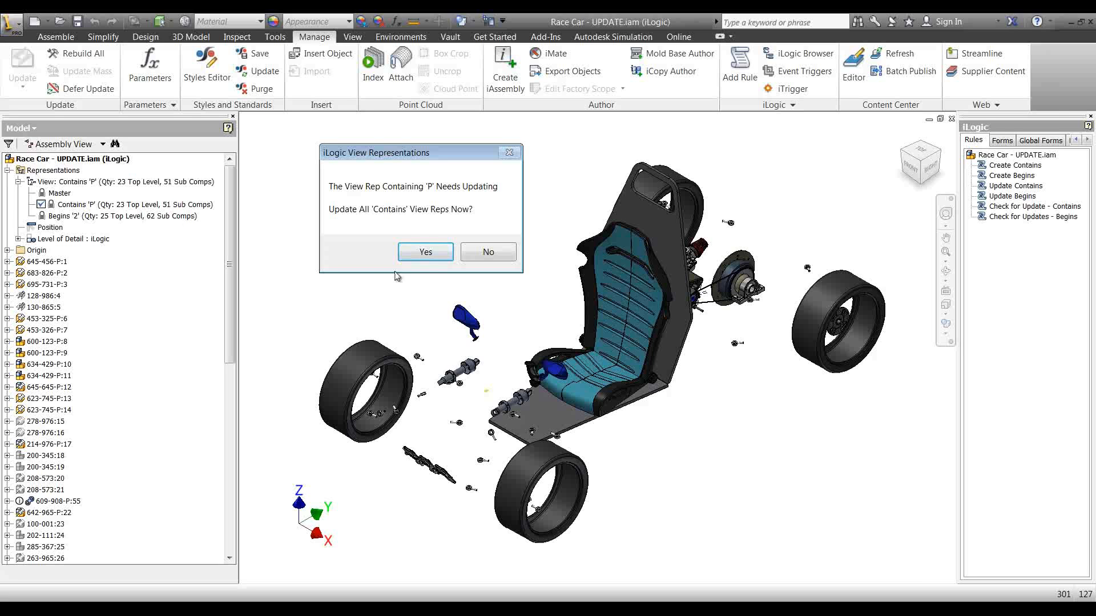
{"action": "left_click", "coordinate": [426, 252]}
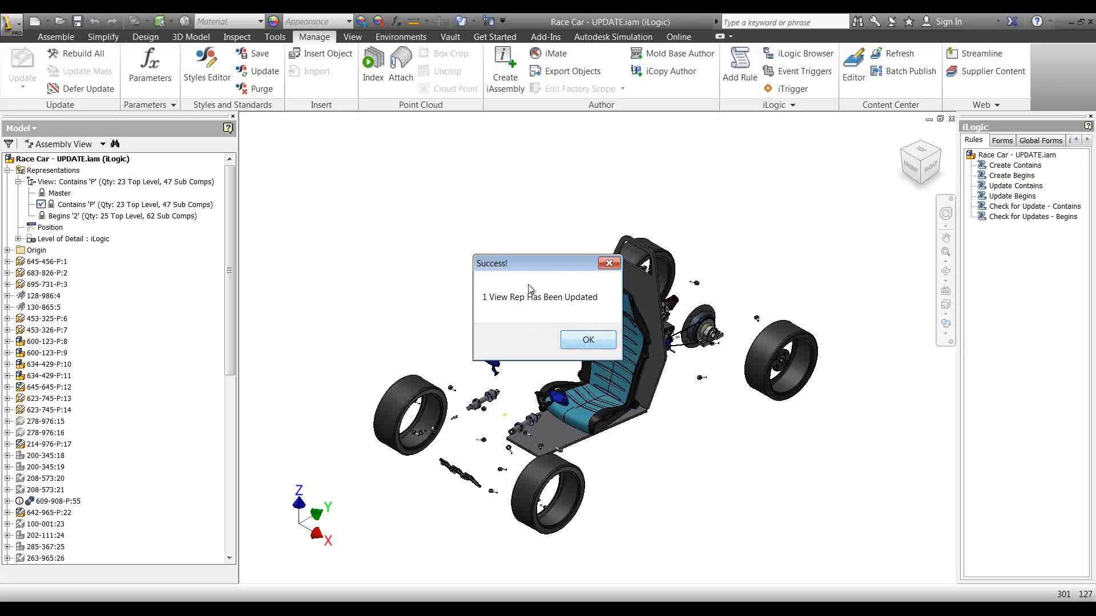
Acknowledge the view representation update and complete the save of Race Car - UPDATE.iam only.
{"action": "left_click_drag", "start_coordinate": [530, 265], "coordinate": [363, 172]}
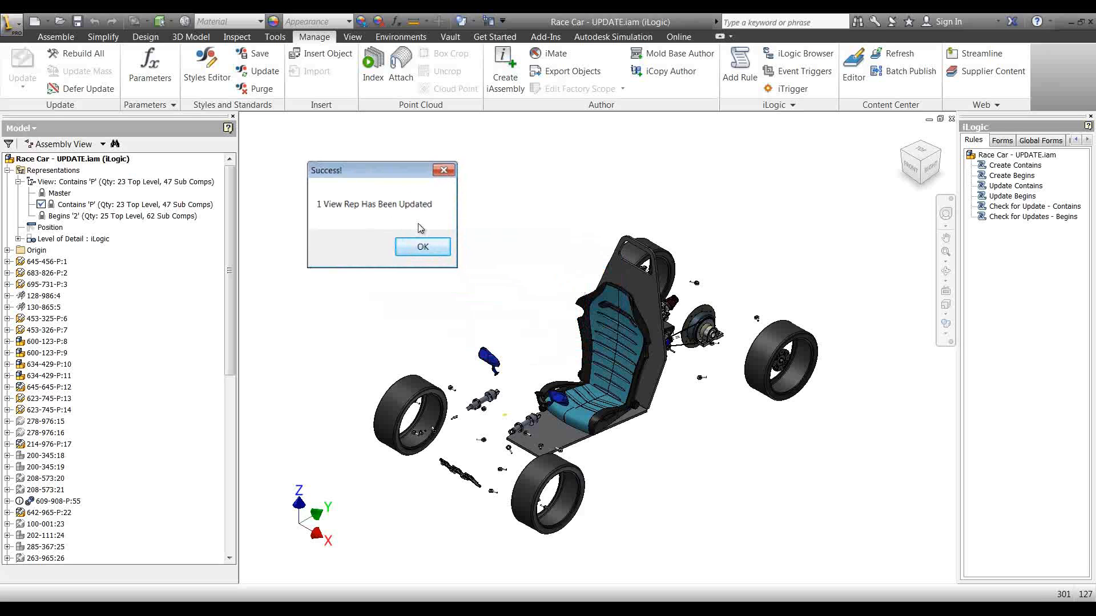
{"action": "left_click", "coordinate": [422, 249]}
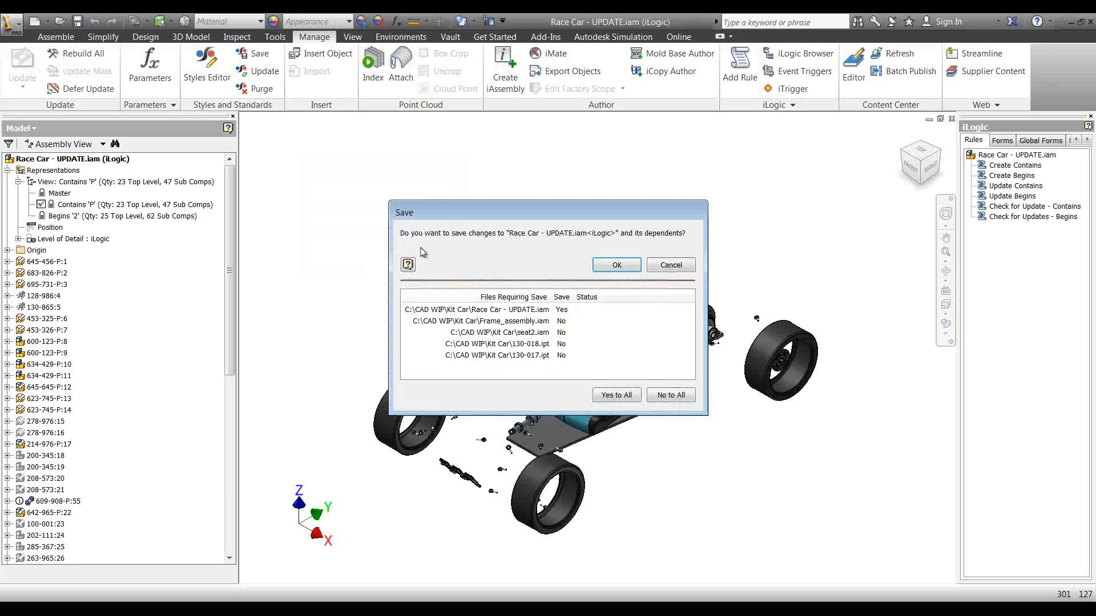
{"action": "left_click", "coordinate": [617, 266]}
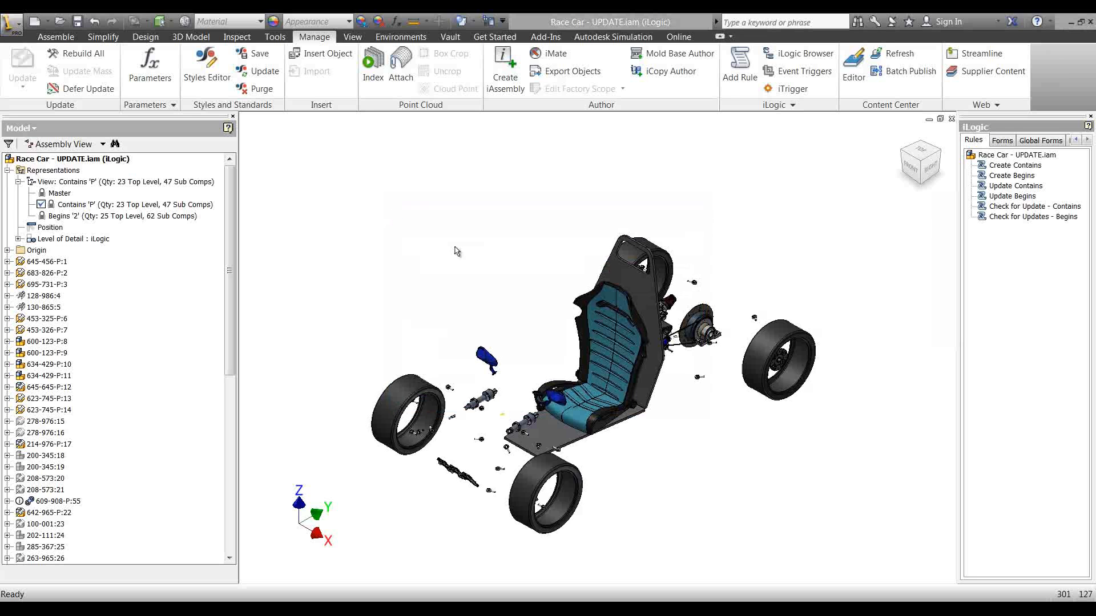
Save the race car assembly again, keeping the proposed save setting for every listed file.
{"action": "left_click", "coordinate": [77, 21]}
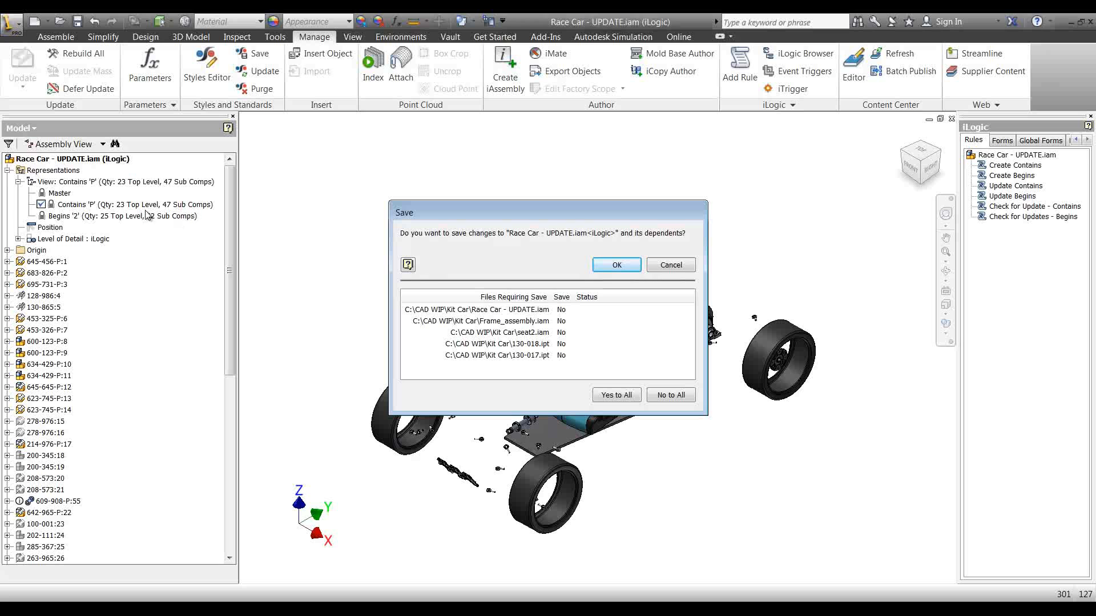
{"action": "left_click", "coordinate": [617, 267]}
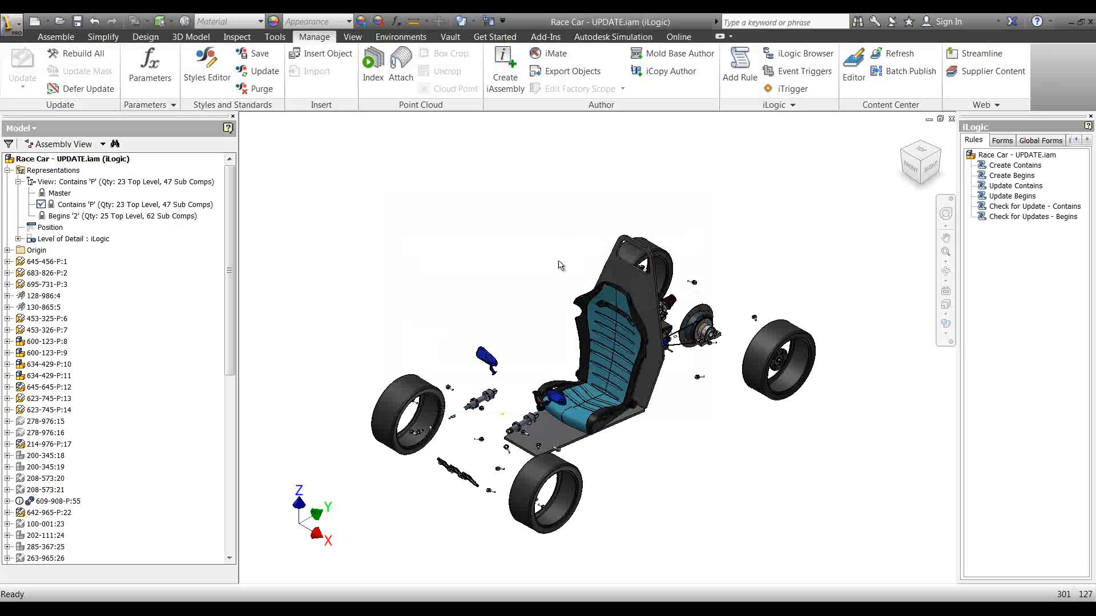
Paste eight copies of the mirror part 453-325-P into the empty space beside the original mirror.
{"action": "left_click", "coordinate": [488, 360]}
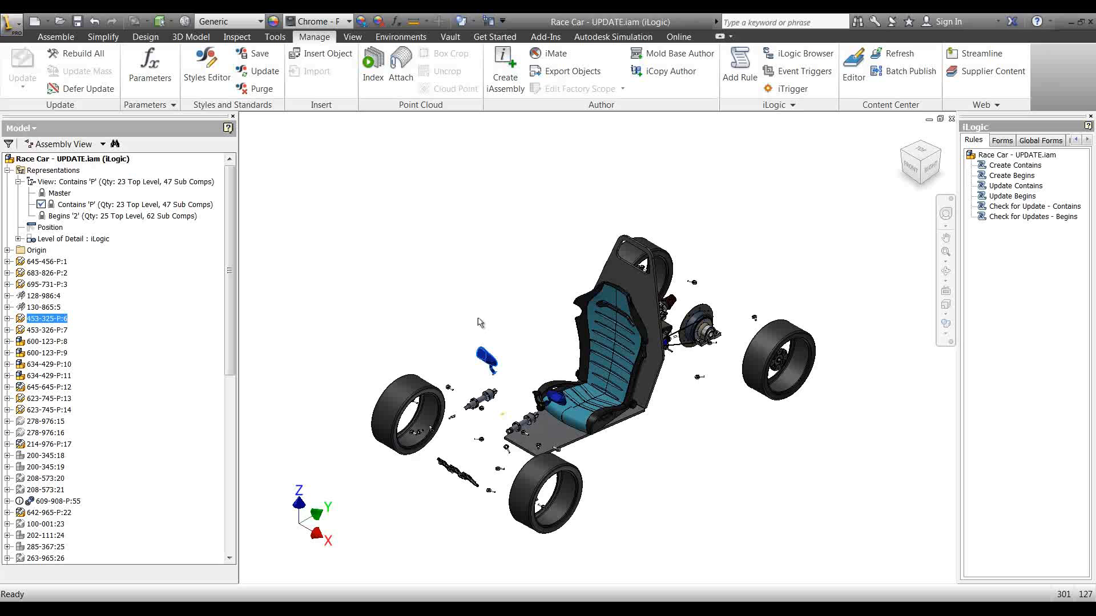
{"action": "key", "text": "ctrl+v"}
{"action": "key", "text": "ctrl+v"}
{"action": "key", "text": "ctrl+v"}
{"action": "key", "text": "ctrl+v"}
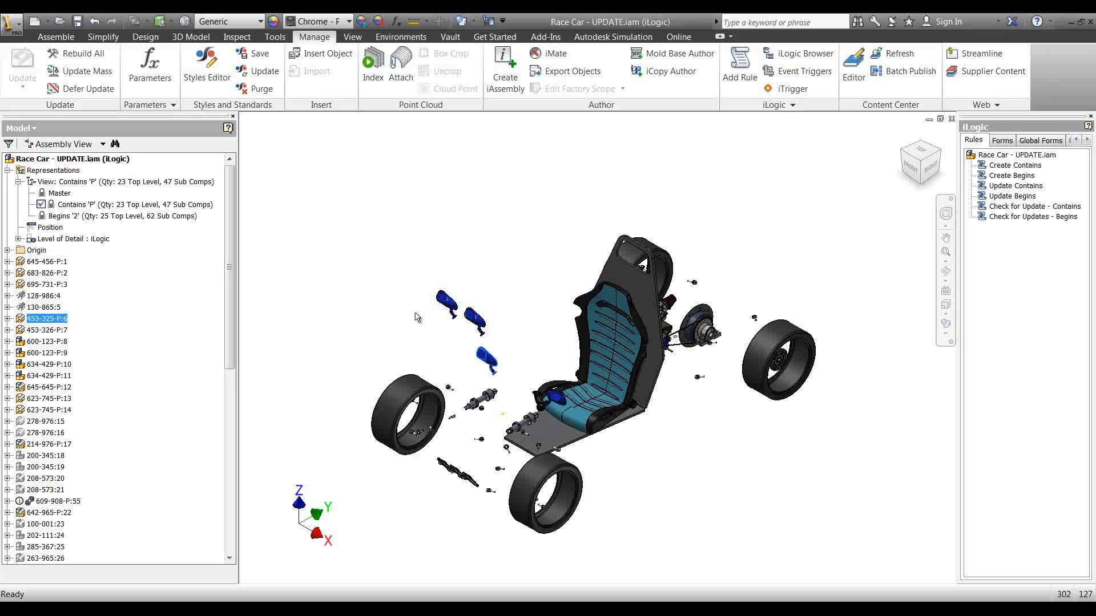
{"action": "key", "text": "ctrl+v"}
{"action": "key", "text": "ctrl+v"}
{"action": "key", "text": "ctrl+v"}
{"action": "key", "text": "ctrl+v"}
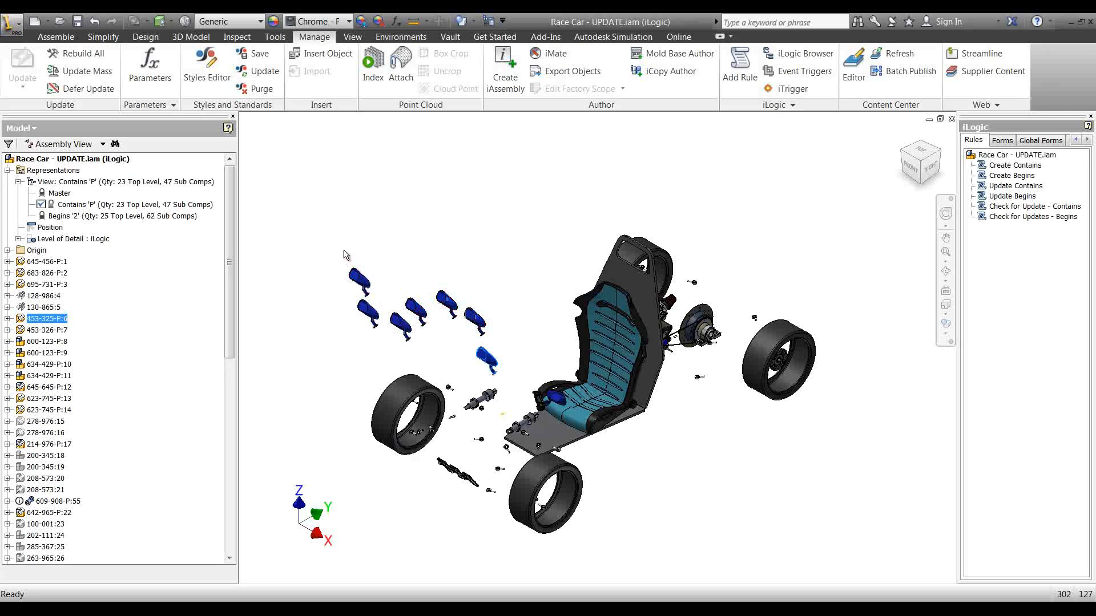
{"action": "left_click", "coordinate": [318, 239]}
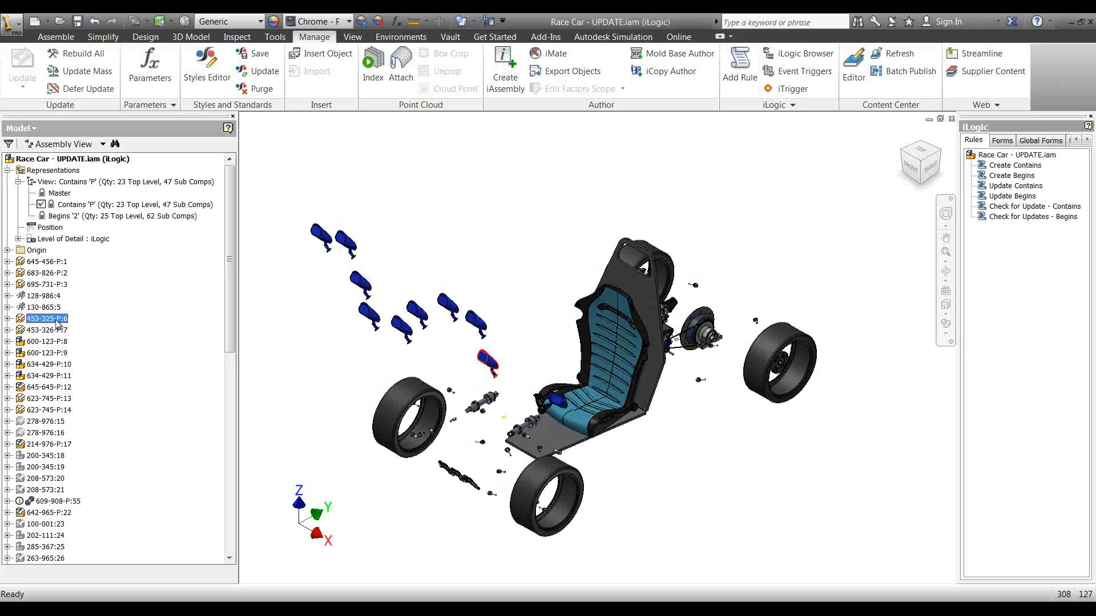
{"action": "left_click", "coordinate": [518, 250]}
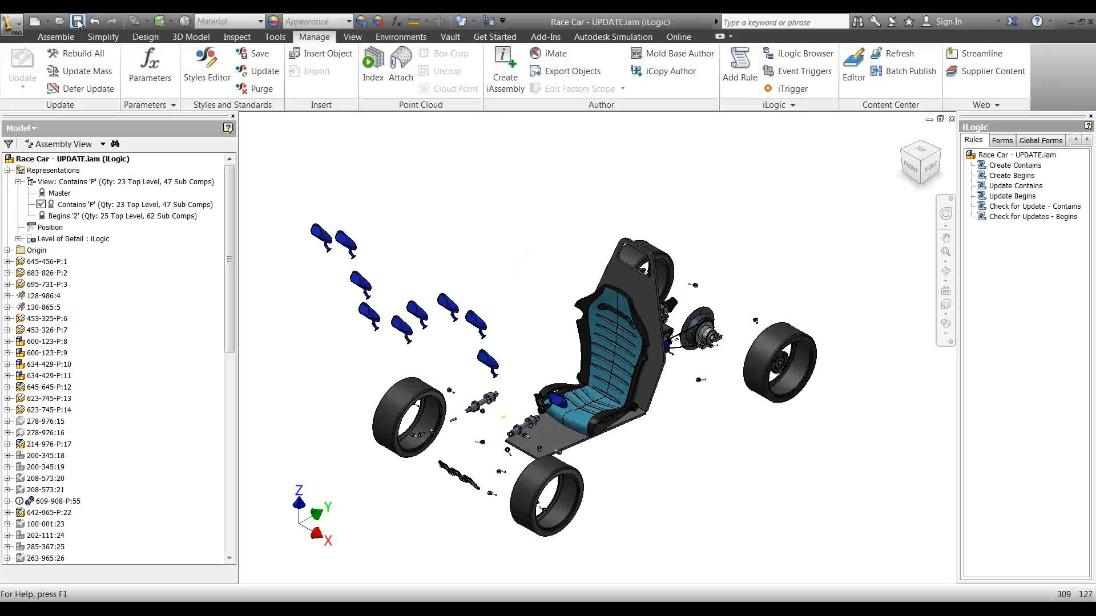
Save only Race Car - UPDATE.iam, calculating Master Level of Detail mass properties and updating all 'Contains' view representations.
{"action": "left_click", "coordinate": [77, 22]}
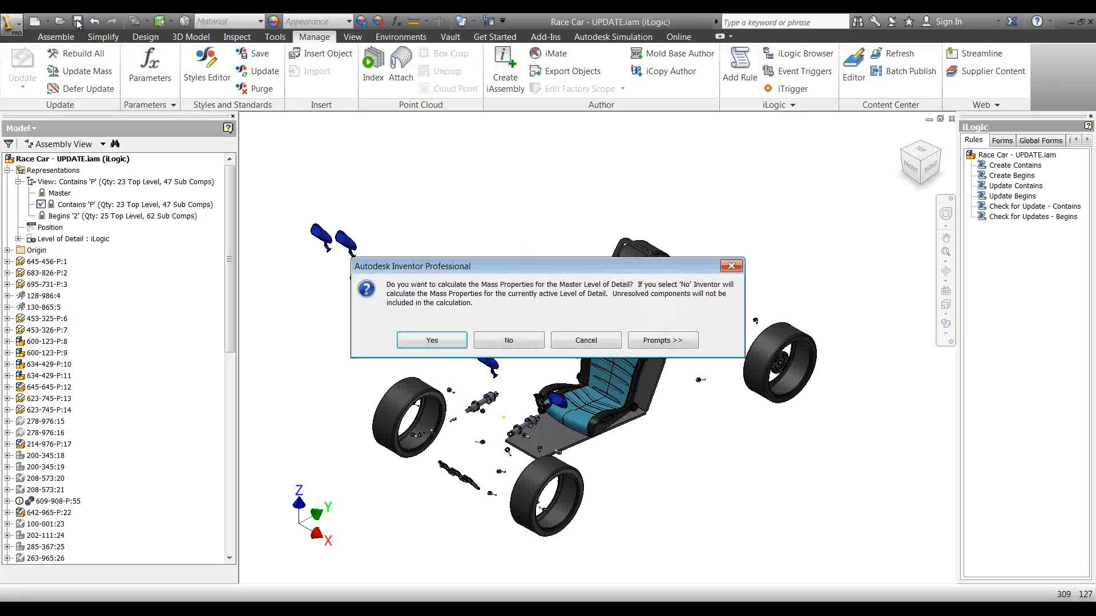
{"action": "left_click", "coordinate": [430, 343]}
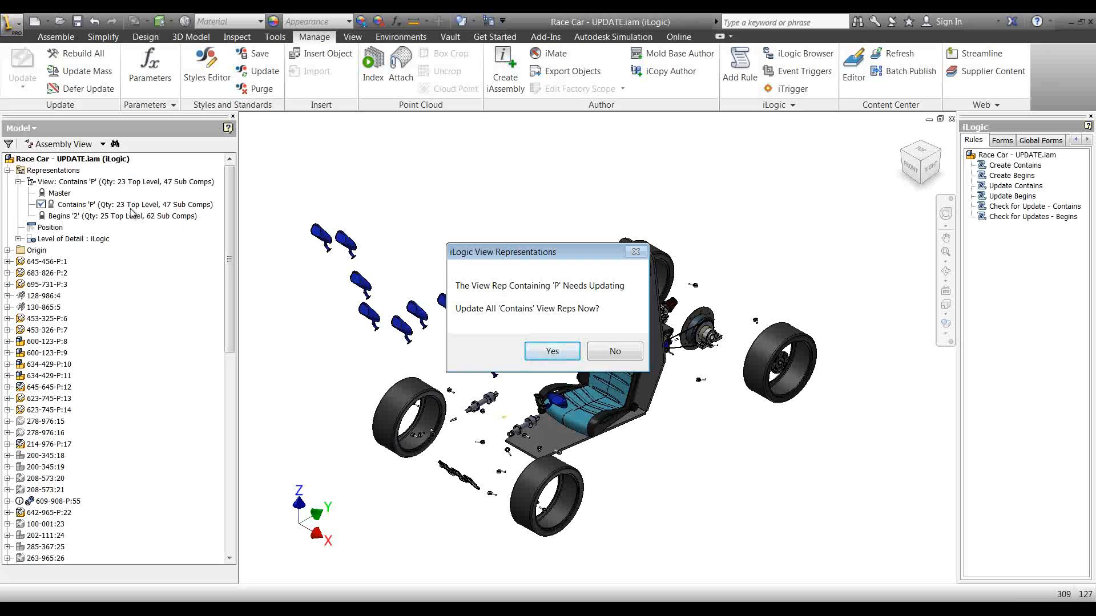
{"action": "left_click", "coordinate": [556, 349]}
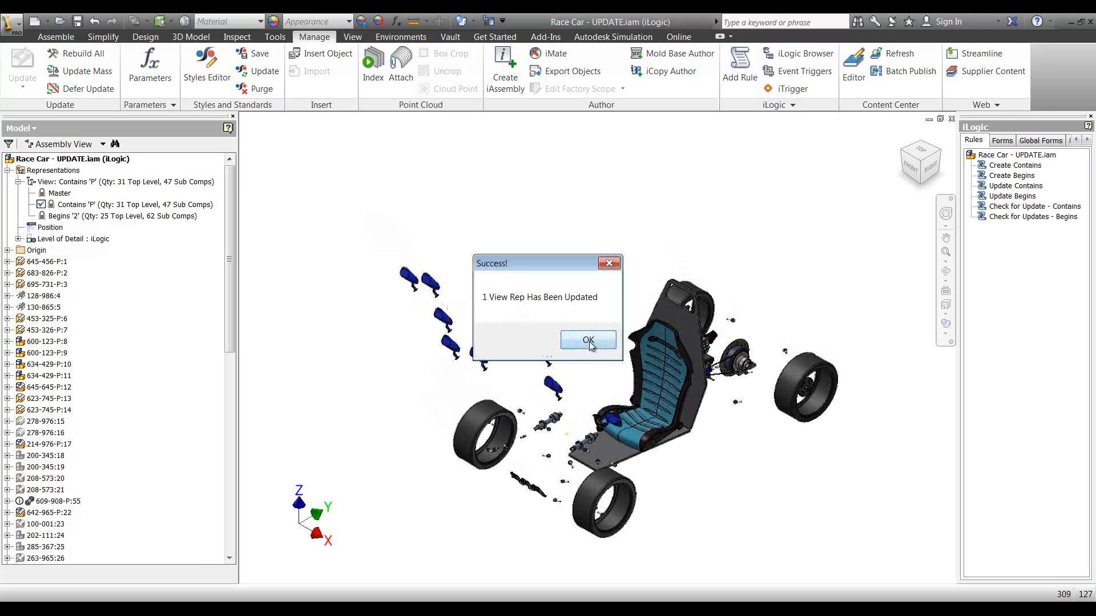
{"action": "left_click_drag", "start_coordinate": [510, 263], "coordinate": [339, 151]}
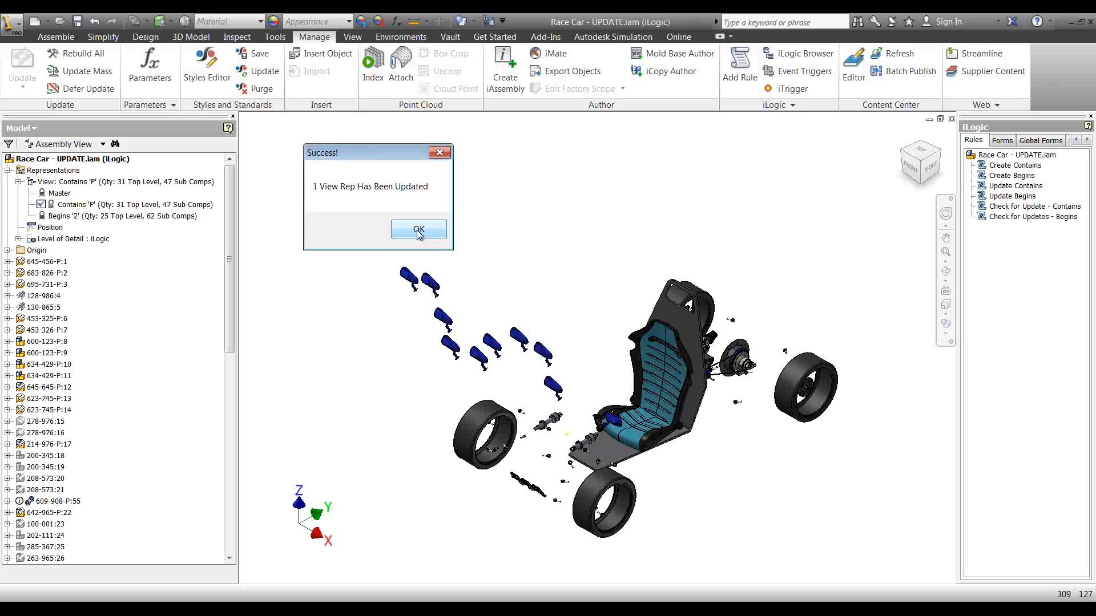
{"action": "left_click", "coordinate": [417, 230]}
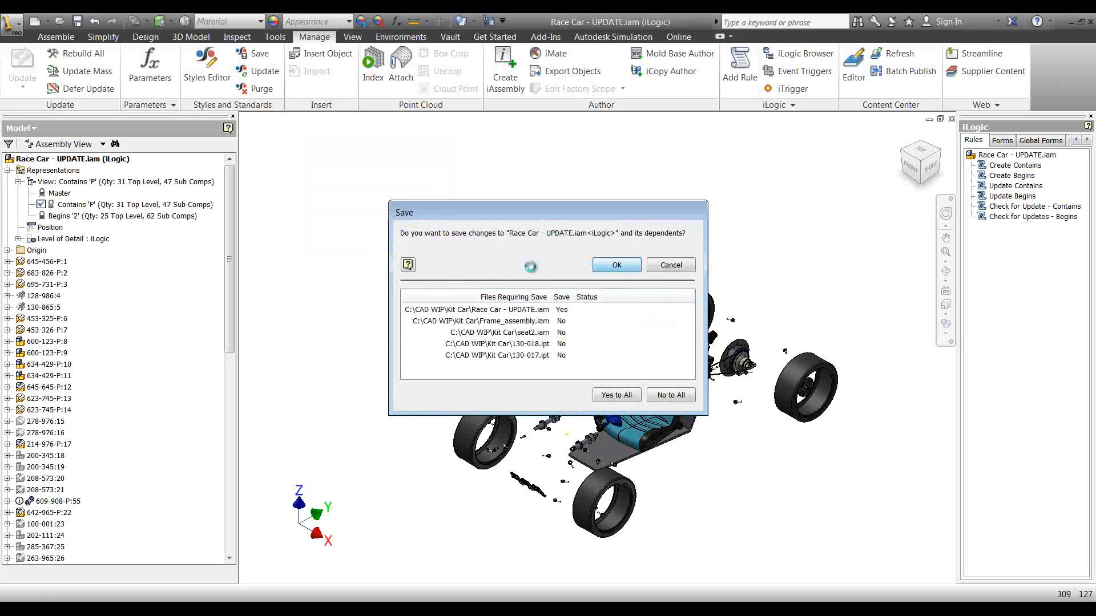
{"action": "left_click", "coordinate": [596, 265]}
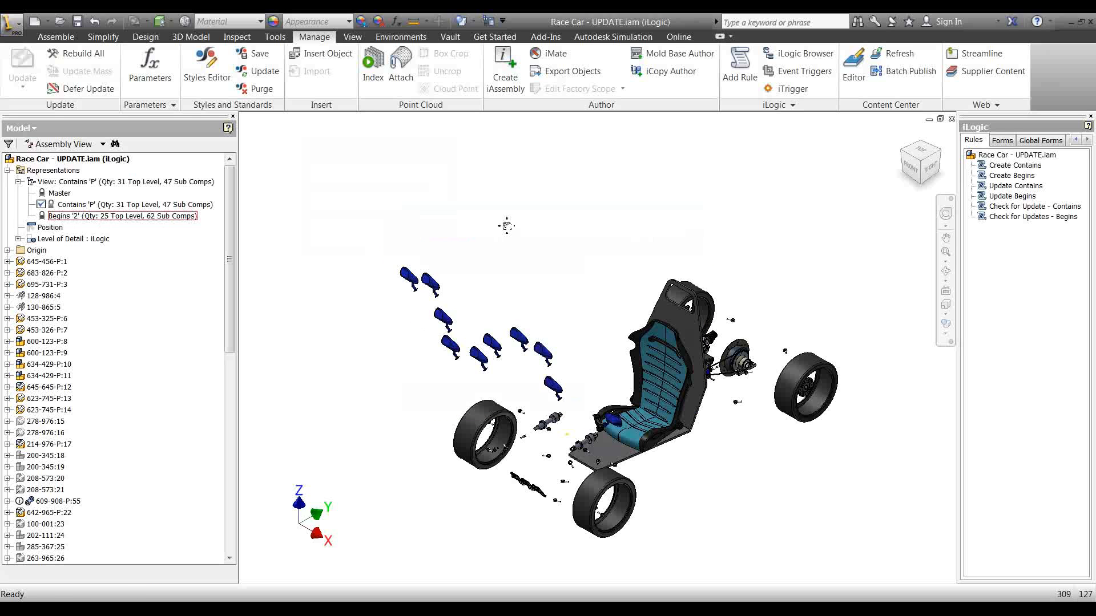
Change the search character in the 'Begins' view representation's name to '1', keeping the rest of the name.
{"action": "mouse_move", "coordinate": [233, 229]}
{"action": "left_mouse_down"}
{"action": "mouse_move", "coordinate": [244, 460]}
{"action": "mouse_move", "coordinate": [230, 239]}
{"action": "left_mouse_up"}
{"action": "scroll", "coordinate": [505, 310], "scroll_direction": "down", "scroll_amount": 5}
{"action": "scroll", "coordinate": [505, 303], "scroll_direction": "up", "scroll_amount": 4}
{"action": "middle_click_drag", "start_coordinate": [510, 280], "coordinate": [523, 260]}
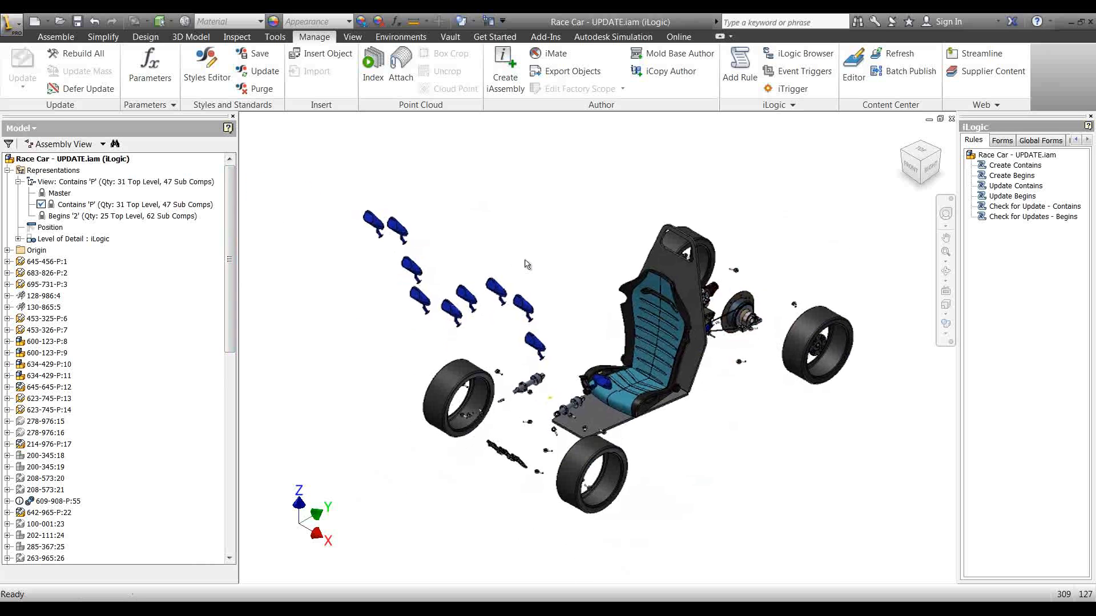
{"action": "left_click", "coordinate": [82, 216]}
{"action": "left_click", "coordinate": [80, 216]}
{"action": "left_click", "coordinate": [81, 217]}
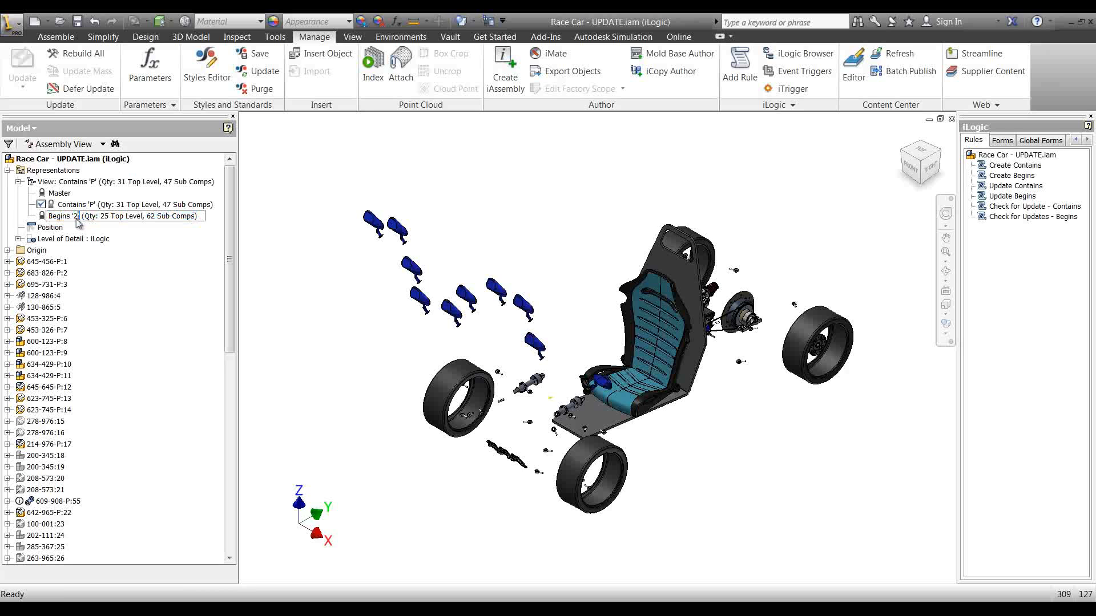
{"action": "key", "text": "BackSpace"}
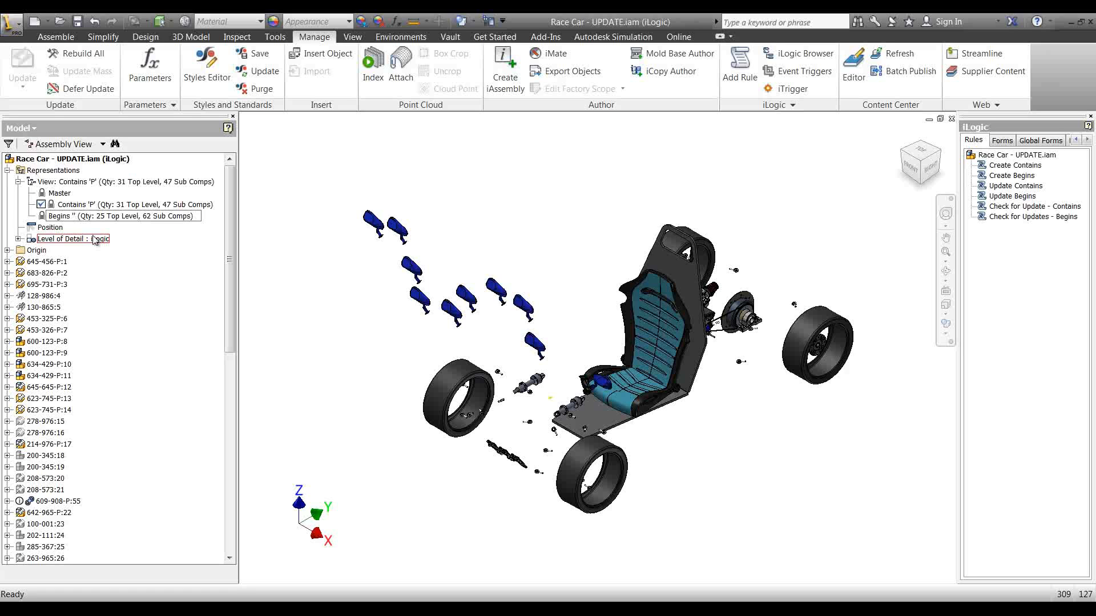
{"action": "type", "text": "1"}
{"action": "left_click", "coordinate": [98, 239]}
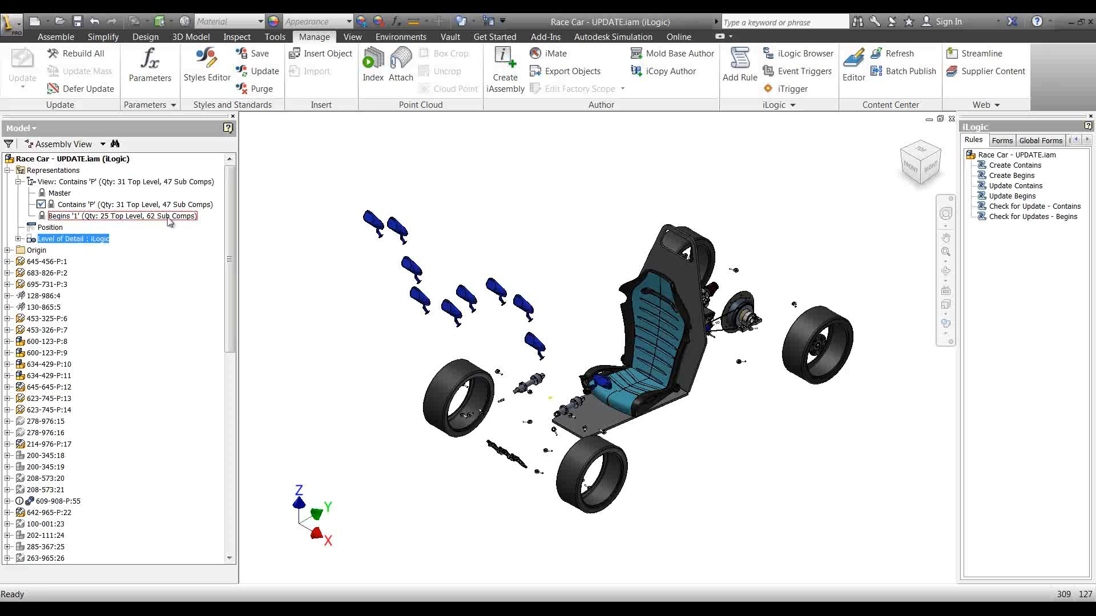
Save only Race Car - UPDATE.iam, agreeing to update all 'Begins' view representations.
{"action": "left_click", "coordinate": [76, 217]}
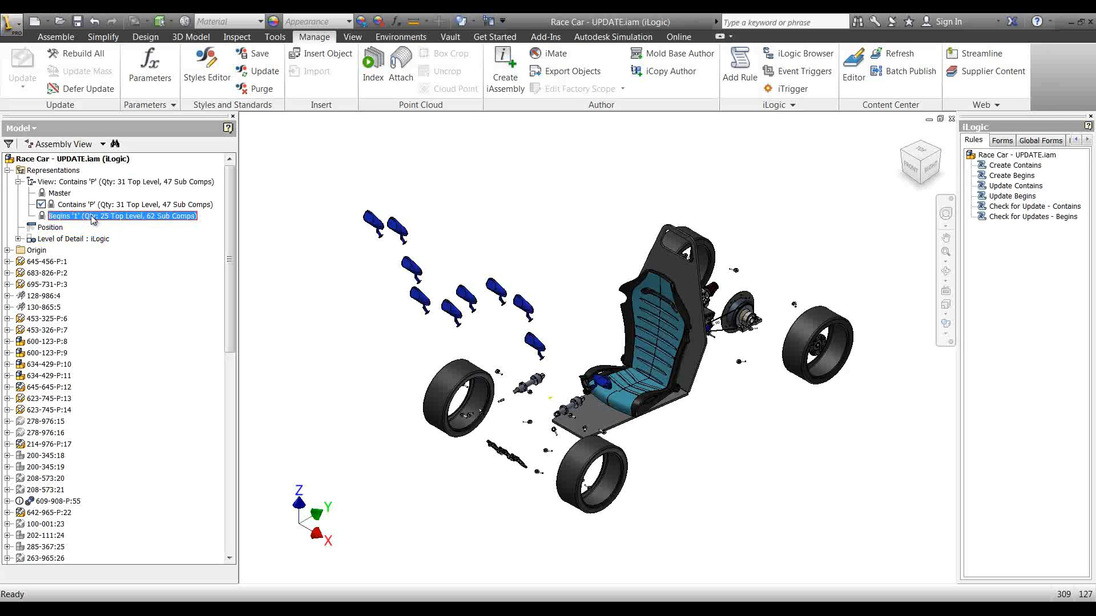
{"action": "middle_click_drag", "start_coordinate": [343, 217], "coordinate": [337, 220]}
{"action": "left_click", "coordinate": [552, 217]}
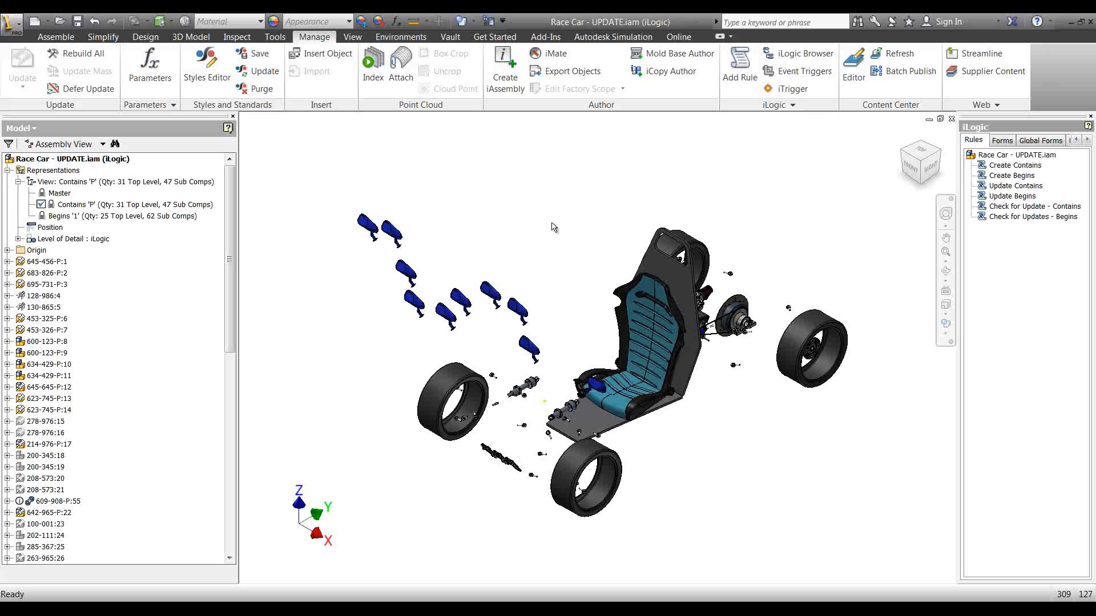
{"action": "key", "text": "ctrl+s"}
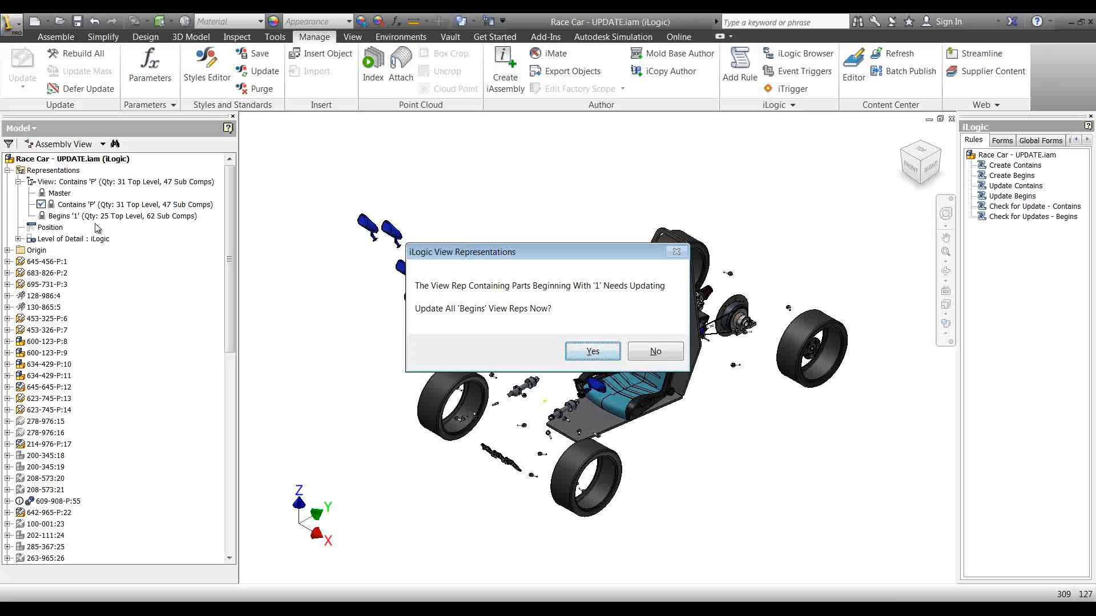
{"action": "left_click", "coordinate": [593, 352]}
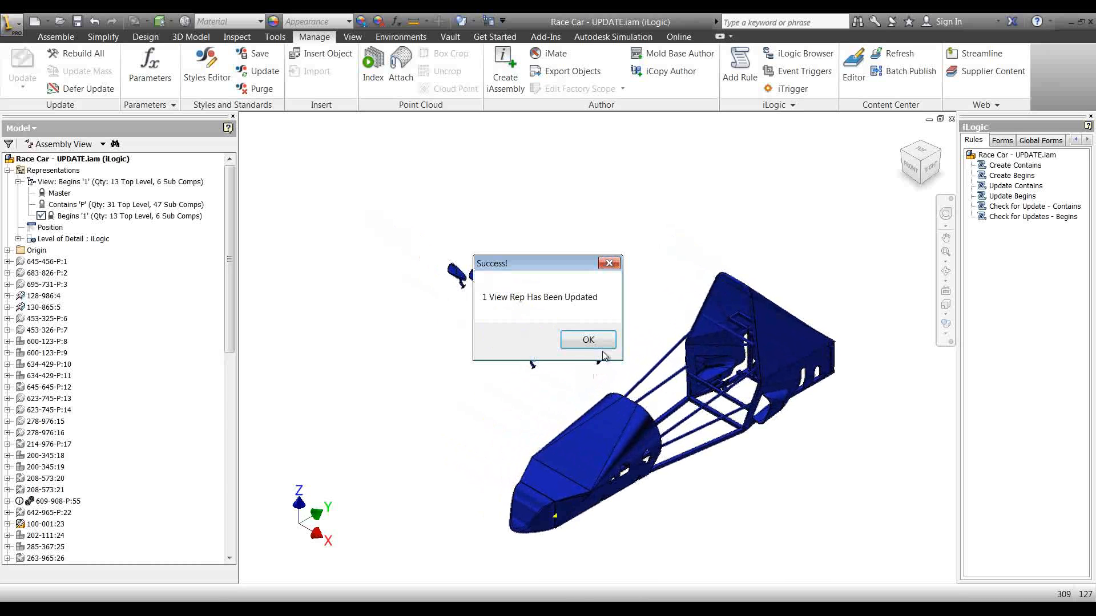
{"action": "left_click", "coordinate": [572, 344]}
{"action": "left_click", "coordinate": [616, 265]}
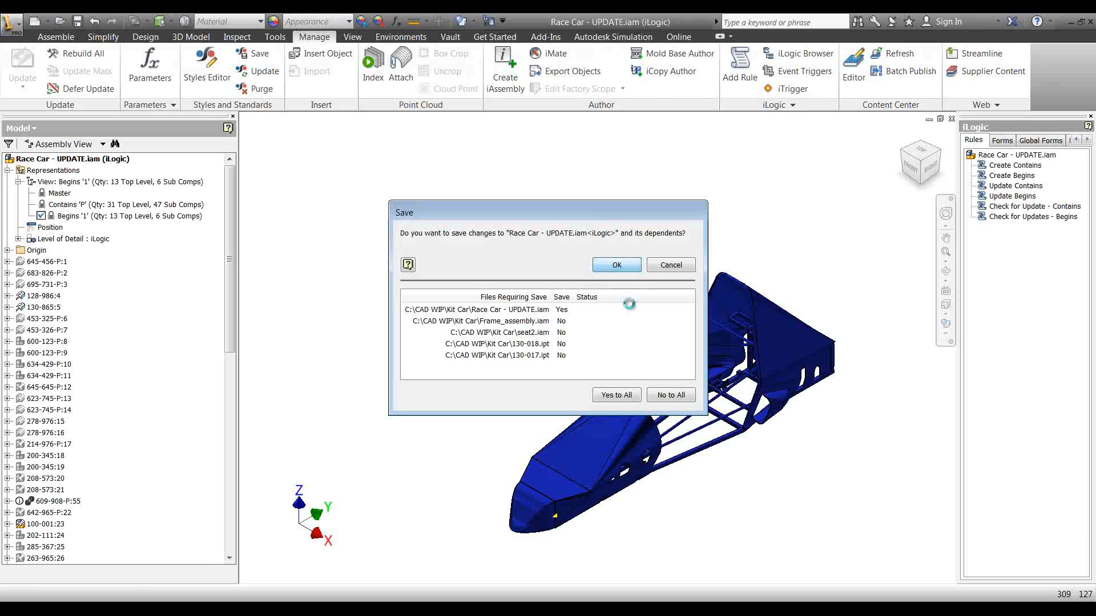
Examine the create and update options in the Auto View Reps form, return to the iLogic rules list, and close the form.
{"action": "key", "text": "F2"}
{"action": "left_click_drag", "start_coordinate": [587, 318], "coordinate": [549, 276]}
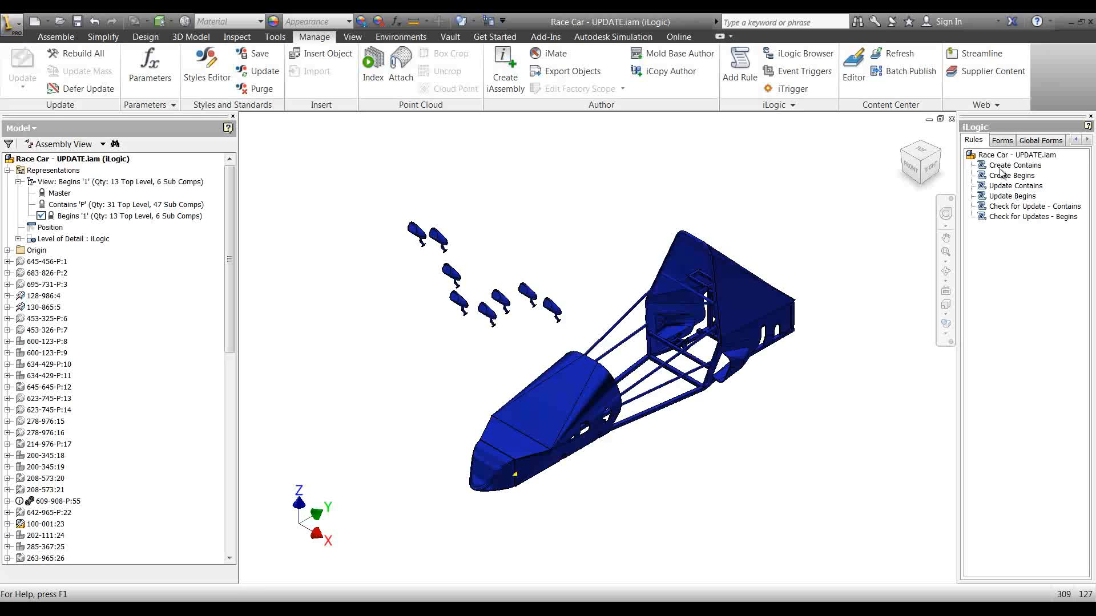
{"action": "left_click", "coordinate": [1000, 142]}
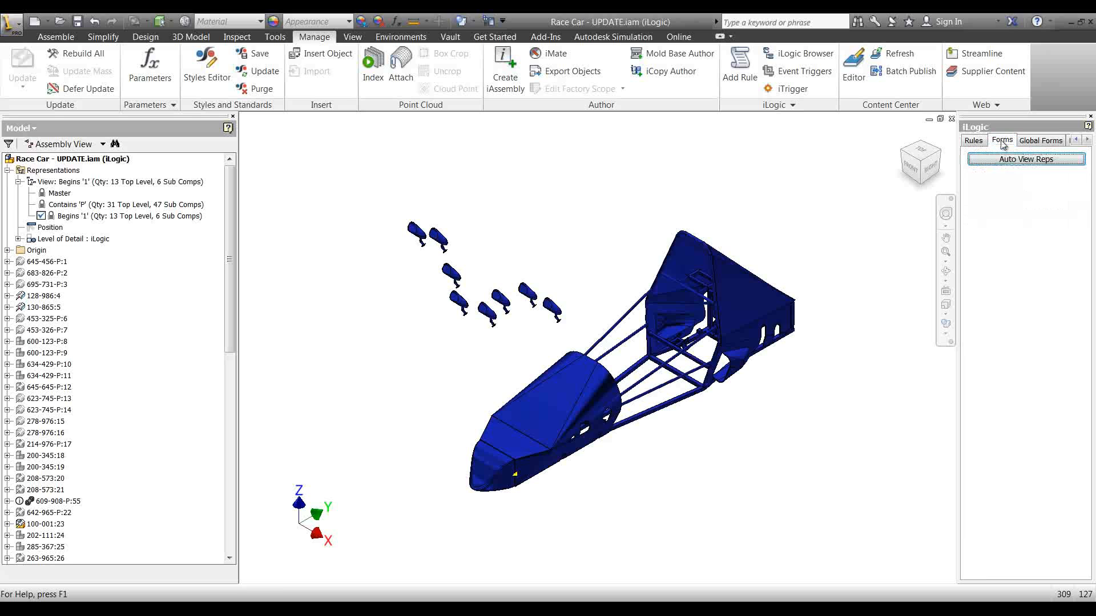
{"action": "left_click", "coordinate": [1011, 161]}
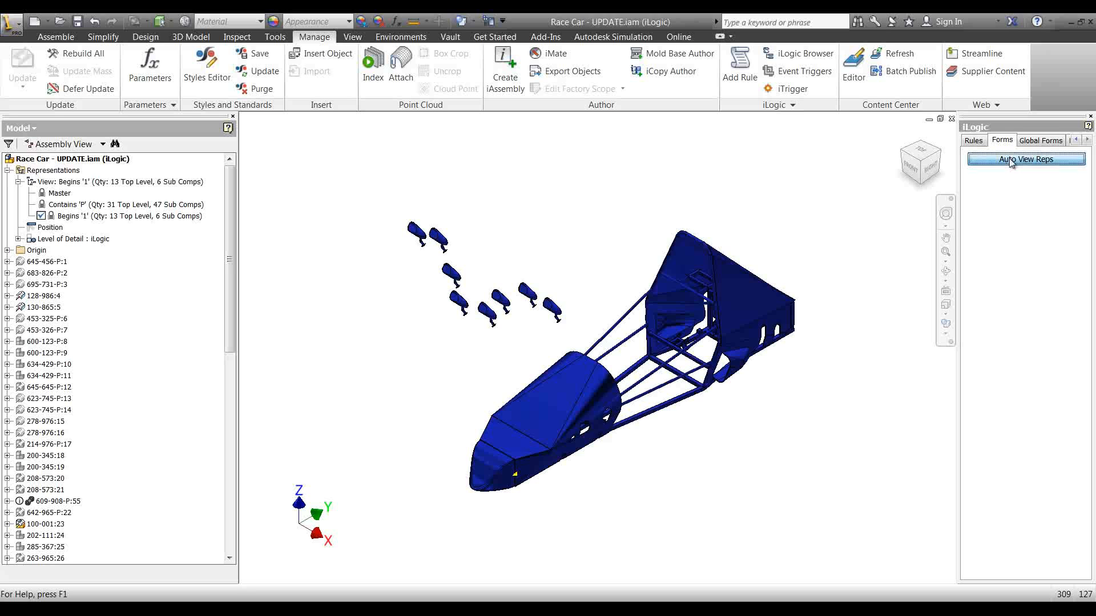
{"action": "left_click_drag", "start_coordinate": [336, 139], "coordinate": [328, 136]}
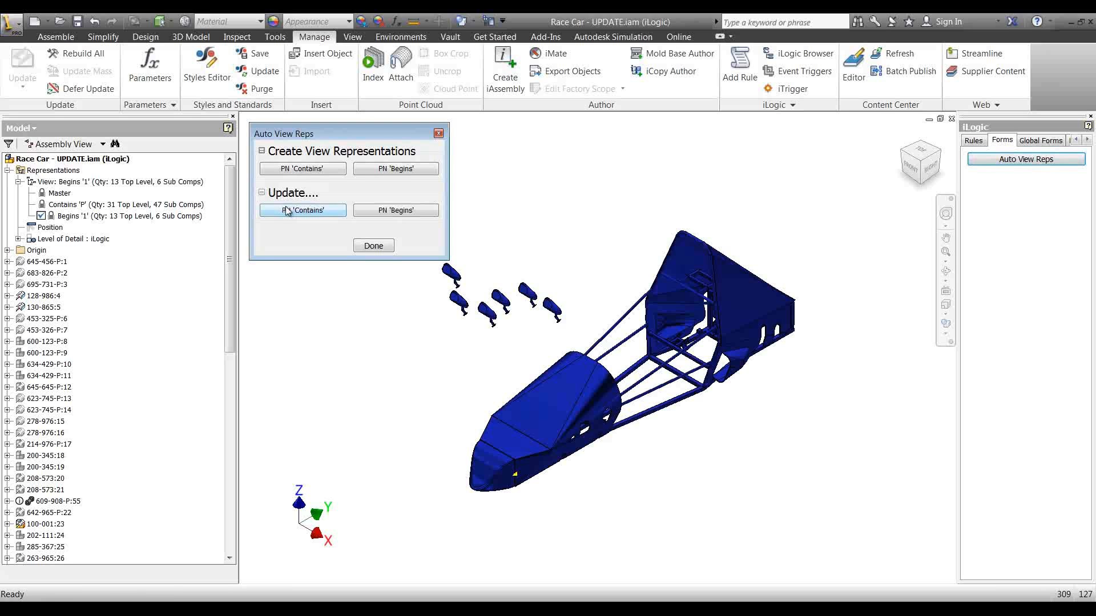
{"action": "left_click", "coordinate": [973, 140]}
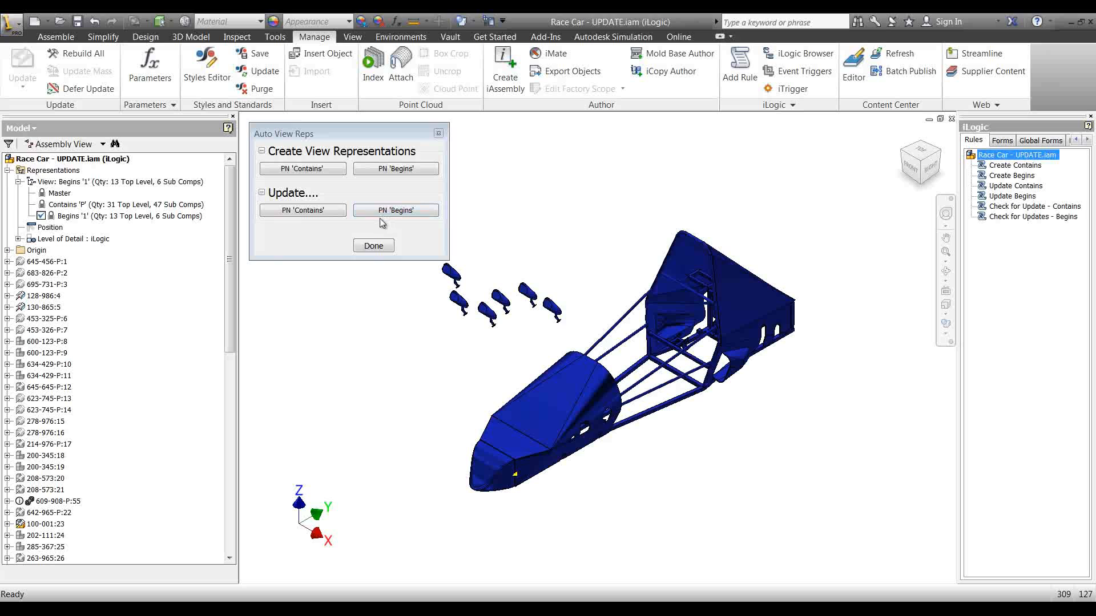
{"action": "left_click", "coordinate": [373, 245]}
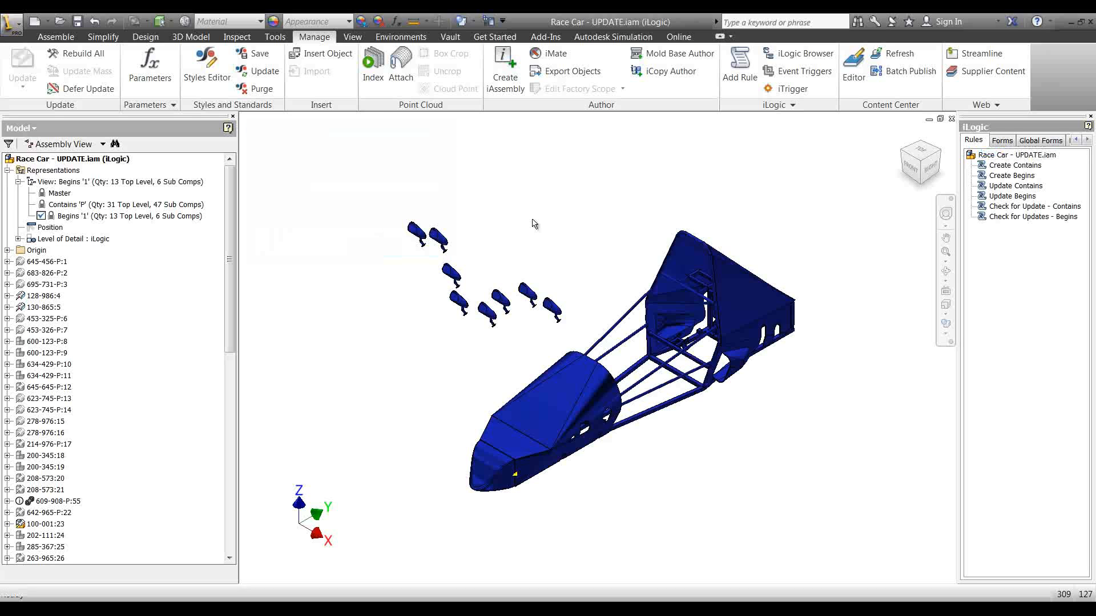